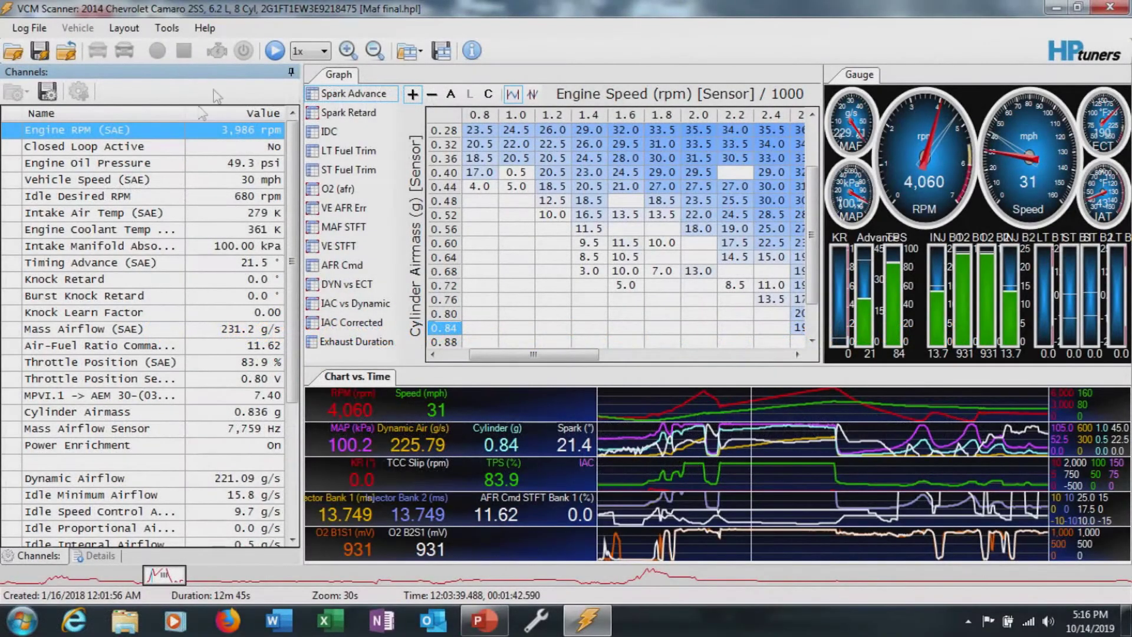
- Open the Math Parameters manager from Tools and select the last unused OPEN slot
{"action": "left_click", "coordinate": [167, 28]}
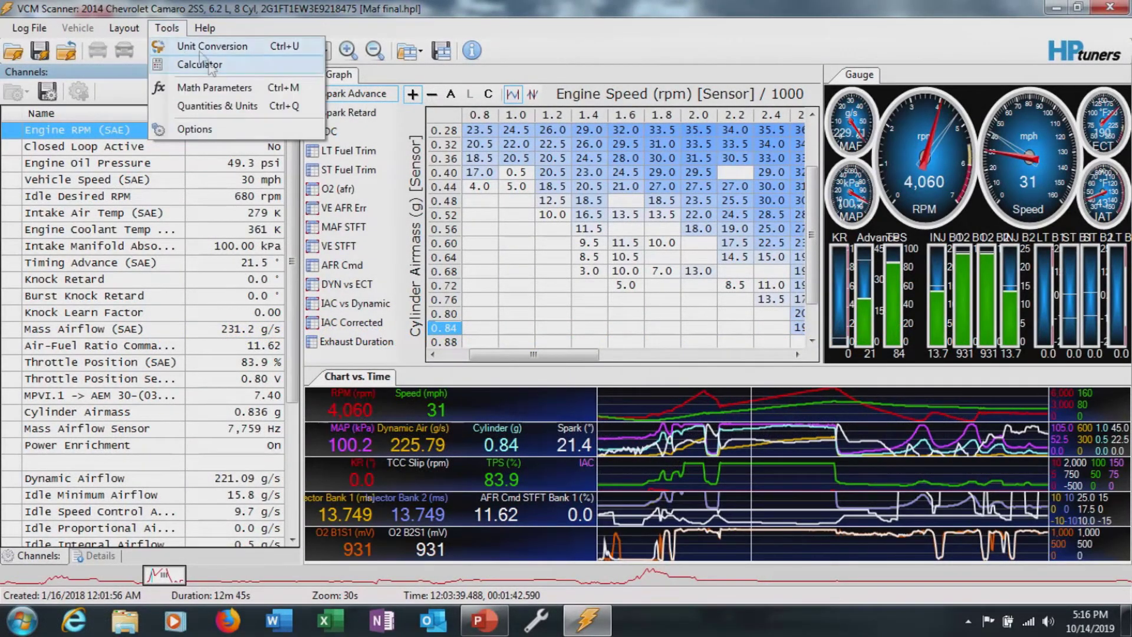
{"action": "left_click", "coordinate": [195, 86]}
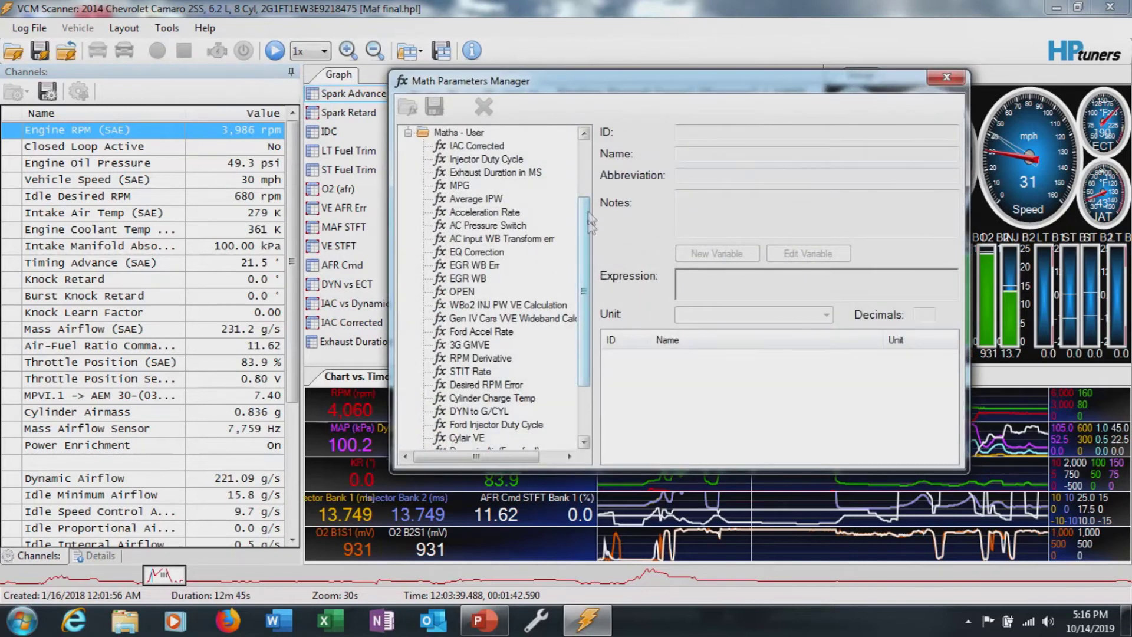
{"action": "scroll", "coordinate": [587, 230], "scroll_direction": "down", "scroll_amount": 2}
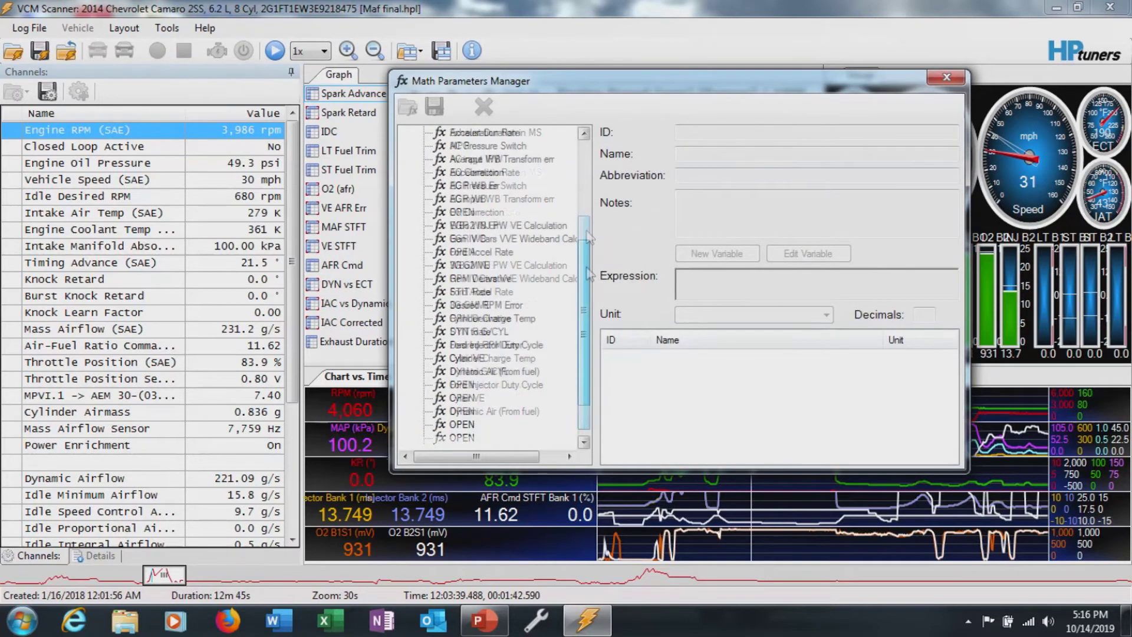
{"action": "left_click", "coordinate": [466, 438]}
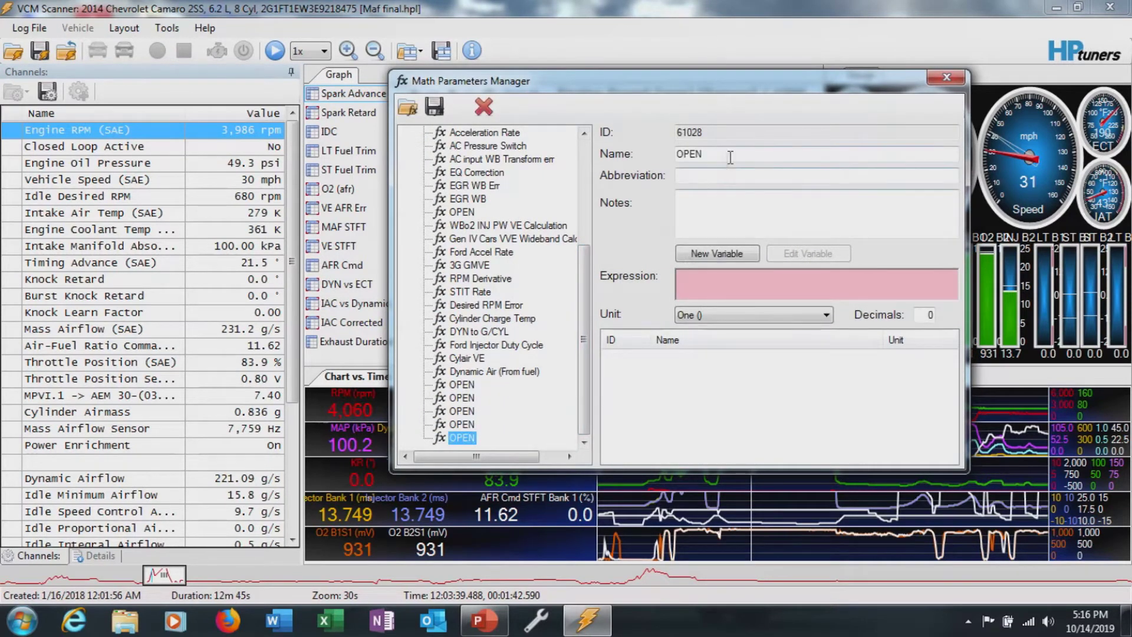
- Name it Acceleration Rate, abbreviation ACCL Rate, with notes '(mph avg(-1000)) - (mph avg(1000))'
{"action": "left_click_drag", "start_coordinate": [726, 155], "coordinate": [652, 174]}
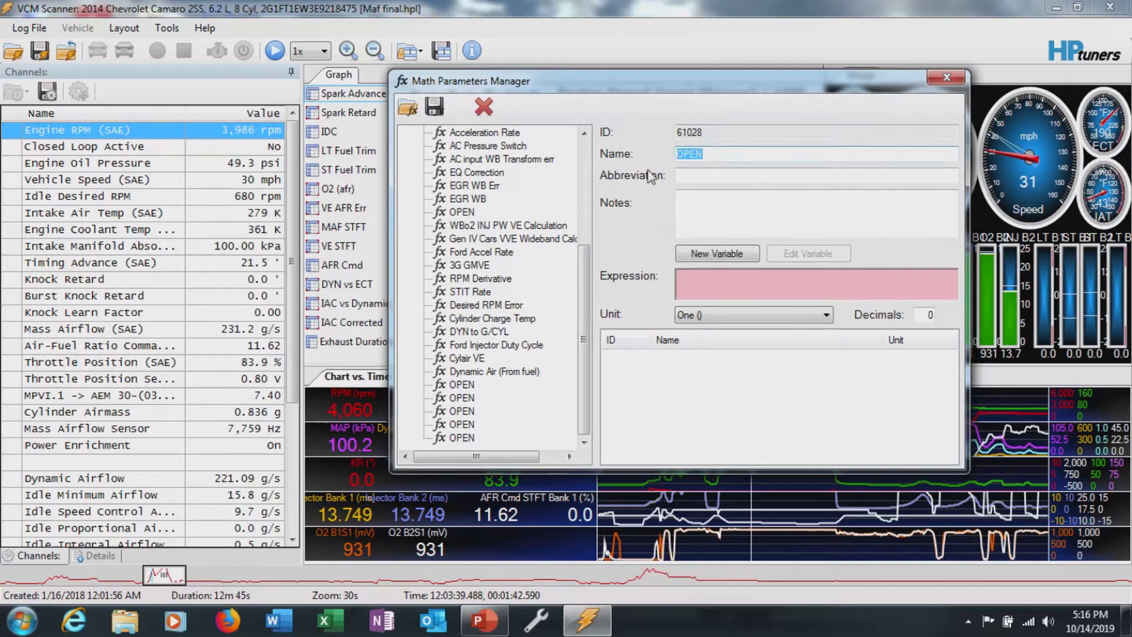
{"action": "type", "text": "Accelerat"}
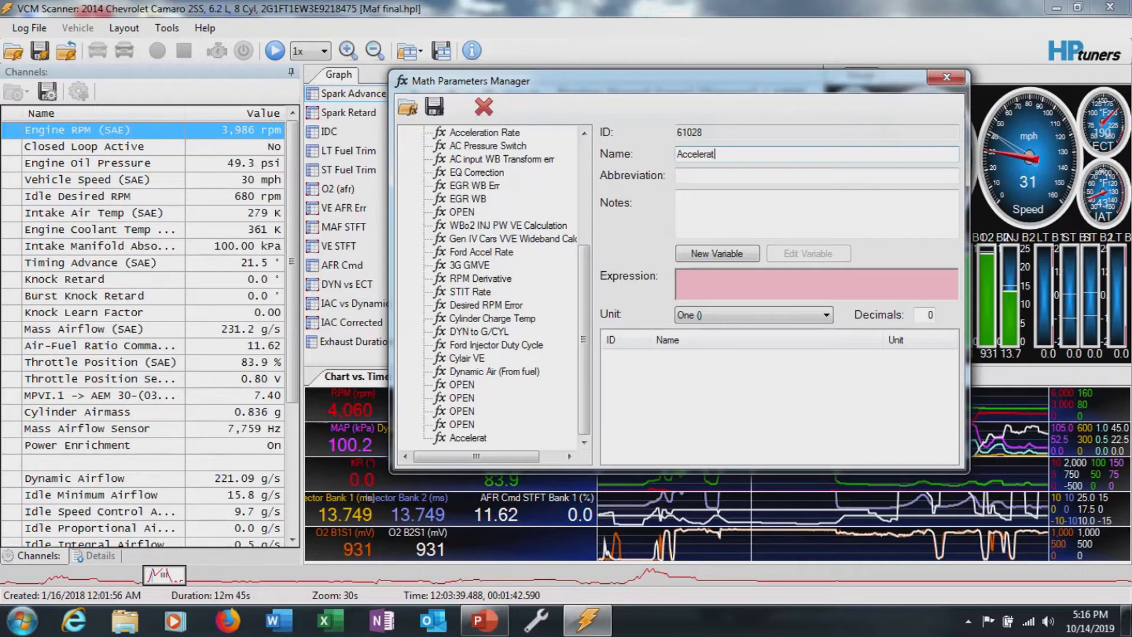
{"action": "type", "text": "ion Rate"}
{"action": "left_click", "coordinate": [684, 175]}
{"action": "type", "text": "ACCL "}
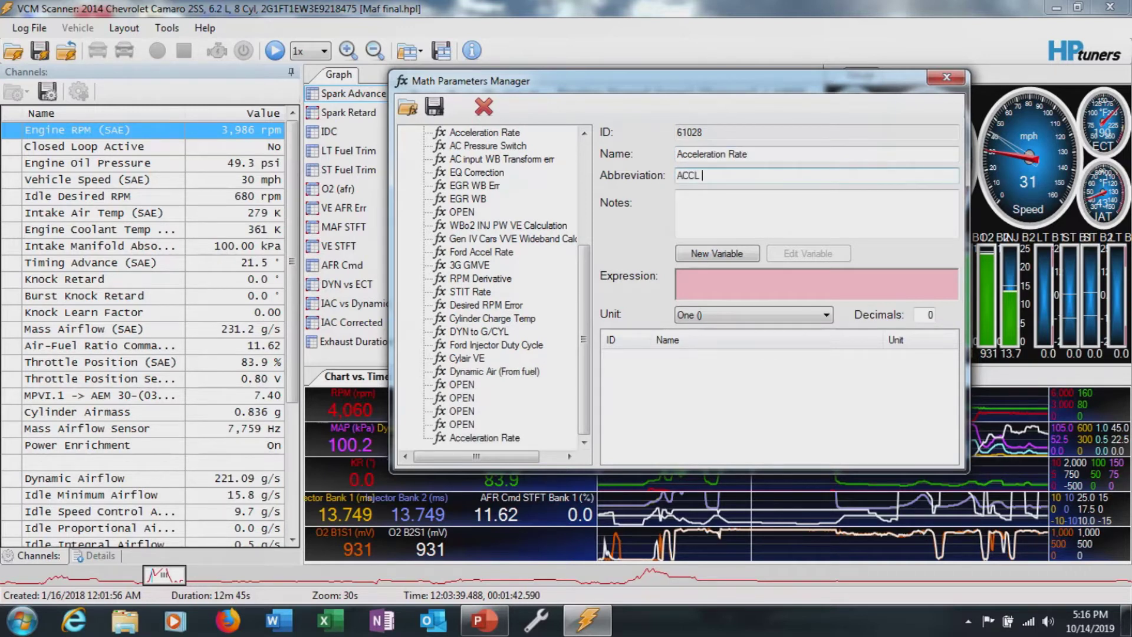
{"action": "type", "text": "Rate"}
{"action": "key", "text": "Tab"}
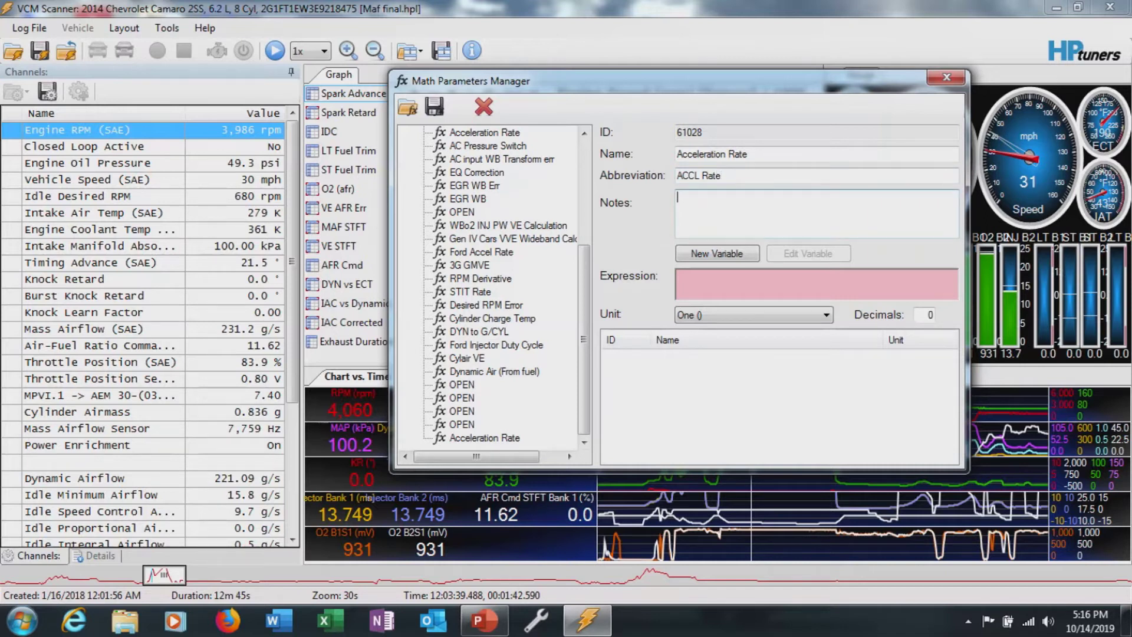
{"action": "type", "text": "(mph avg(-1000)) - ("}
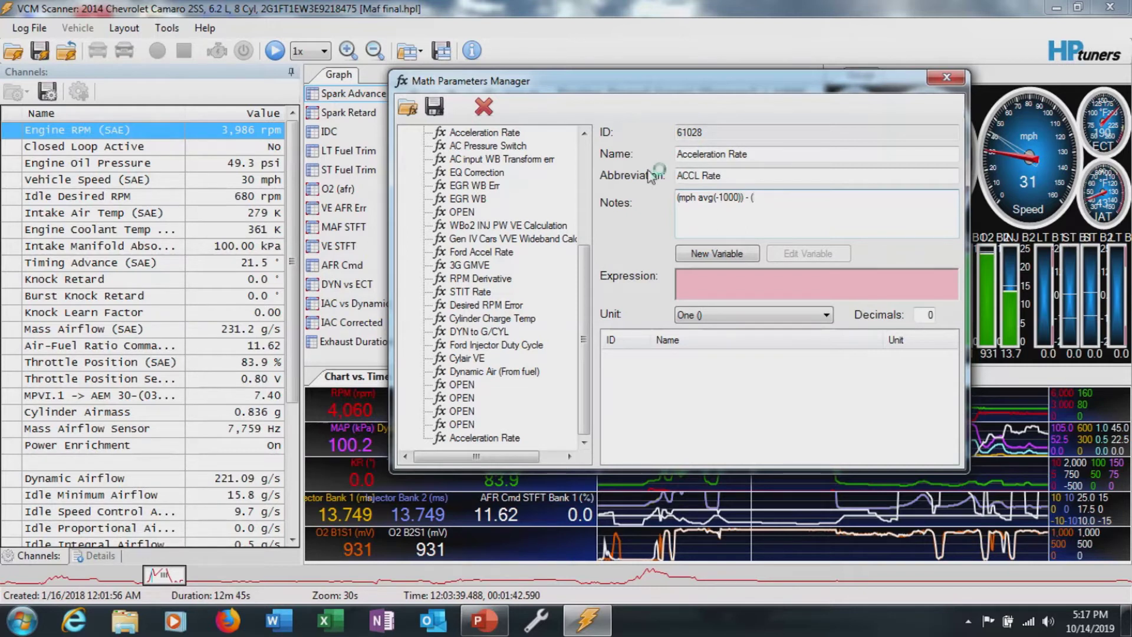
{"action": "type", "text": "mph avg(1000))"}
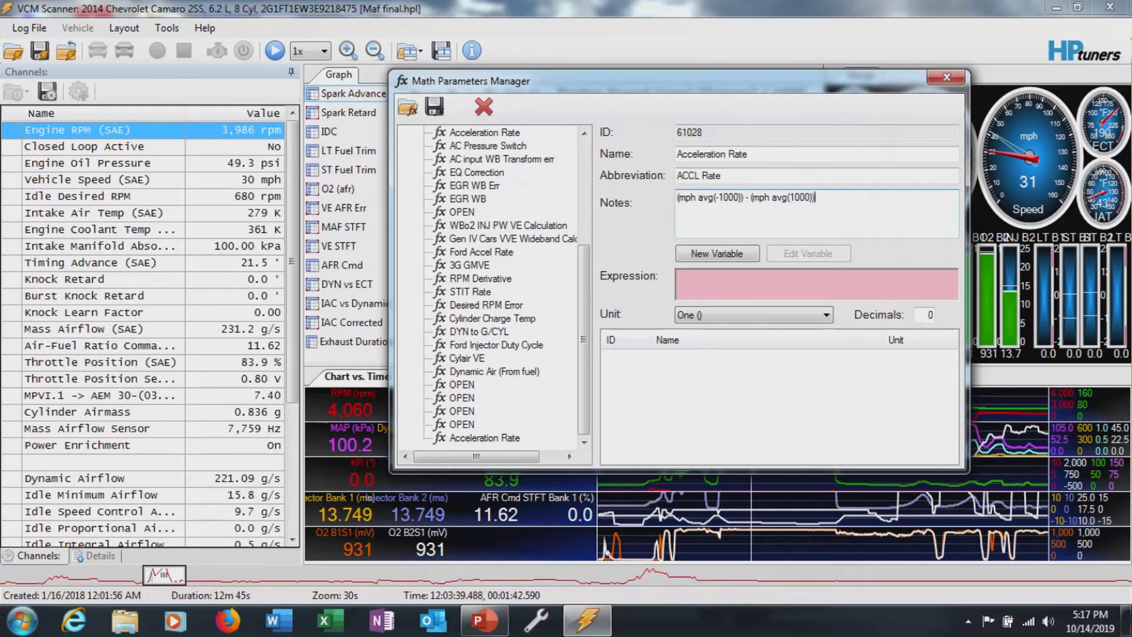
{"action": "key", "text": "Tab"}
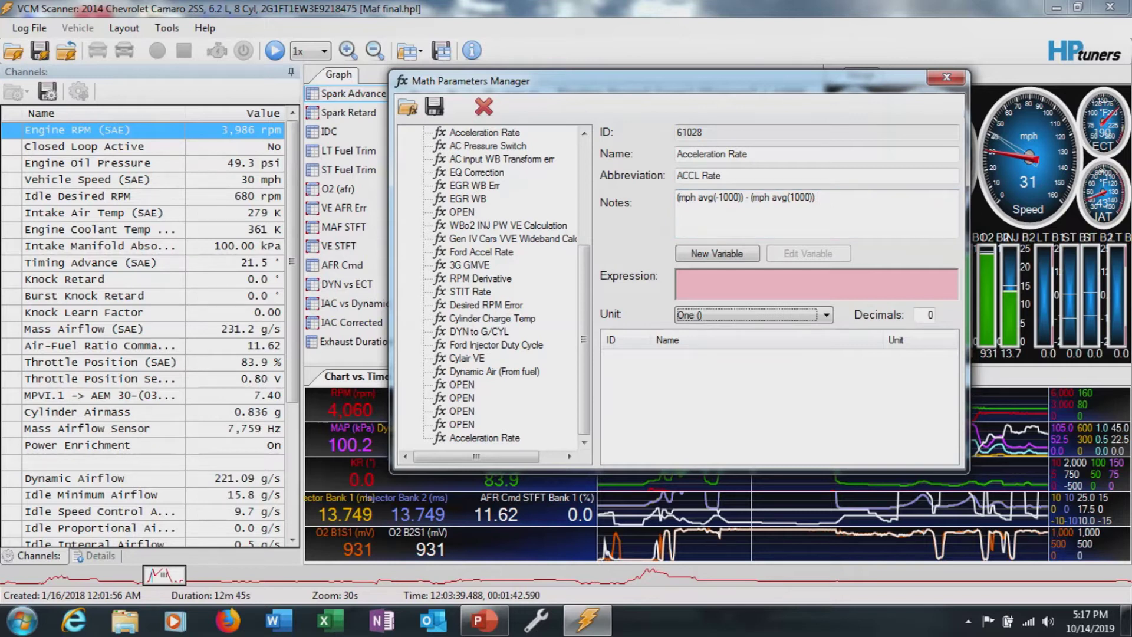
{"action": "left_click", "coordinate": [747, 289]}
- Insert a Vehicle Speed (SAE) generic-sensor variable, averaged over 1000 ms in mph, into the expression
{"action": "left_click", "coordinate": [710, 256]}
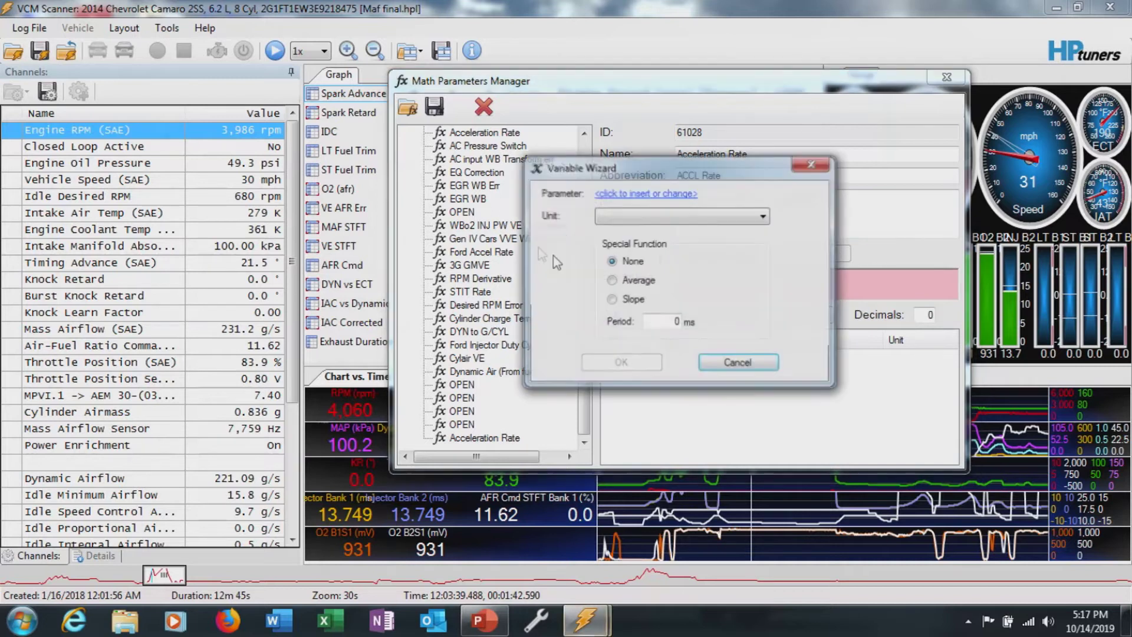
{"action": "left_click", "coordinate": [622, 194]}
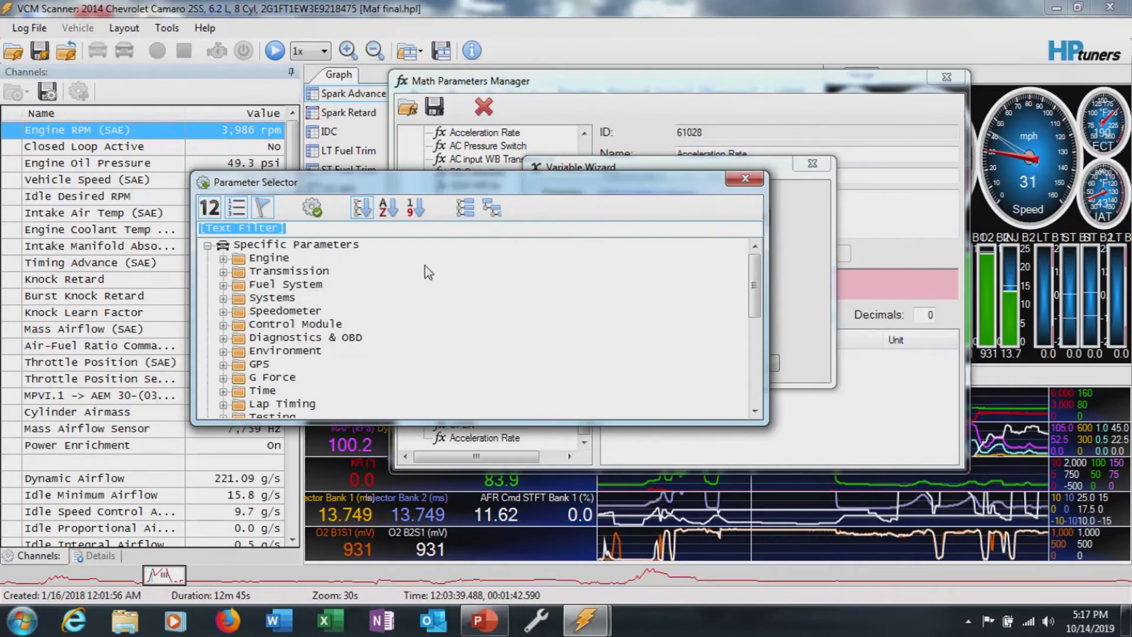
{"action": "type", "text": "veh"}
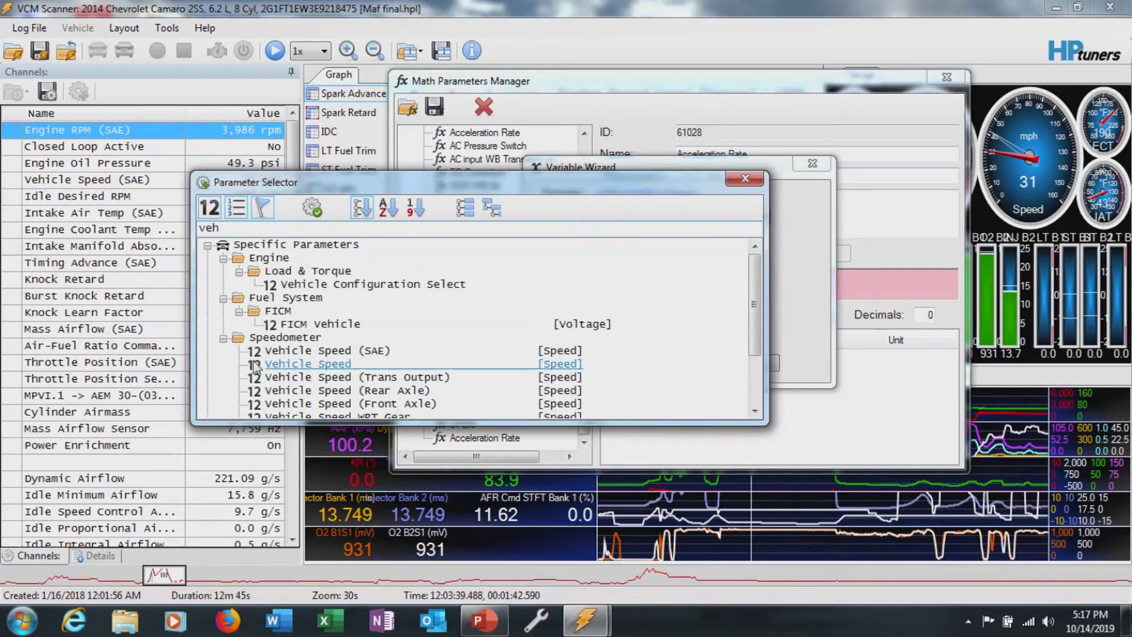
{"action": "double_click", "coordinate": [348, 351]}
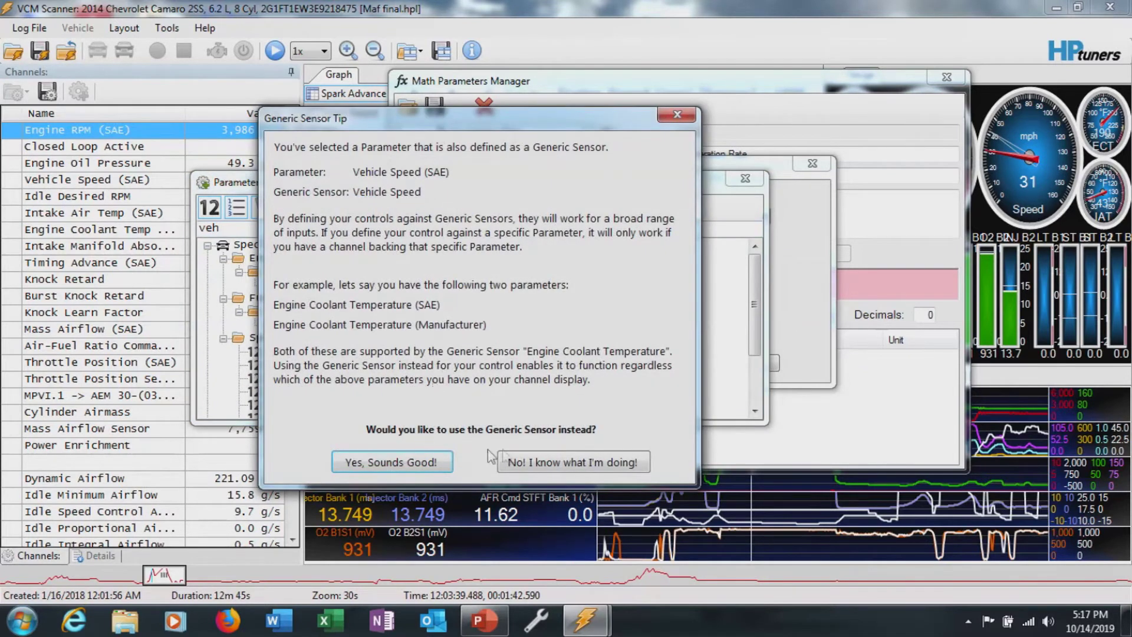
{"action": "left_click", "coordinate": [380, 463]}
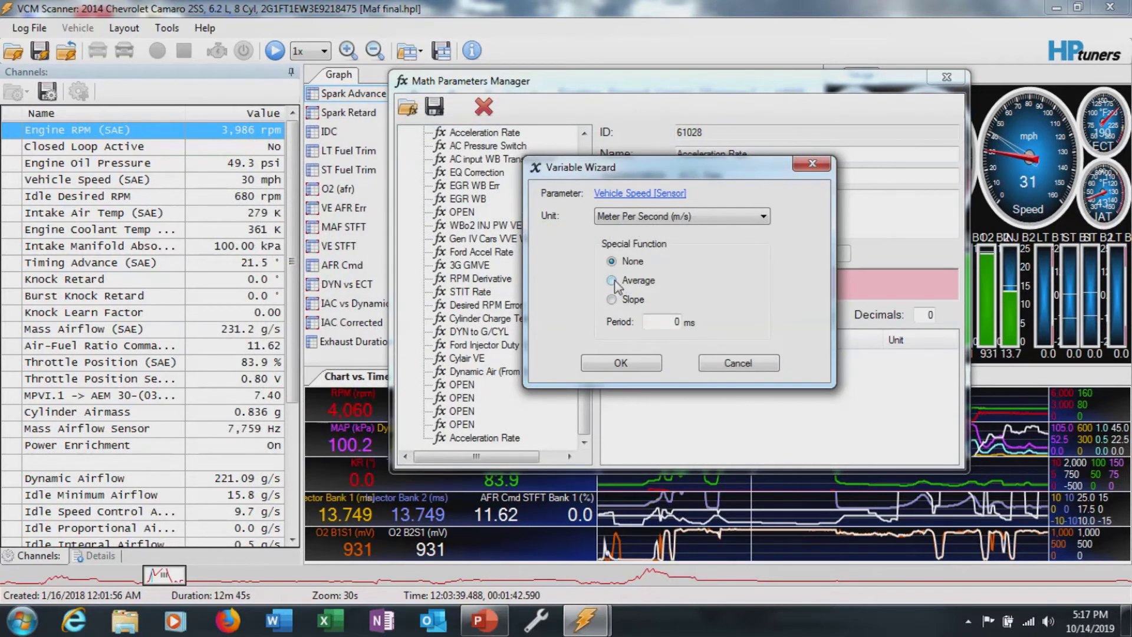
{"action": "left_click", "coordinate": [614, 281]}
{"action": "left_click", "coordinate": [669, 321]}
{"action": "type", "text": "1000"}
{"action": "left_click", "coordinate": [664, 218]}
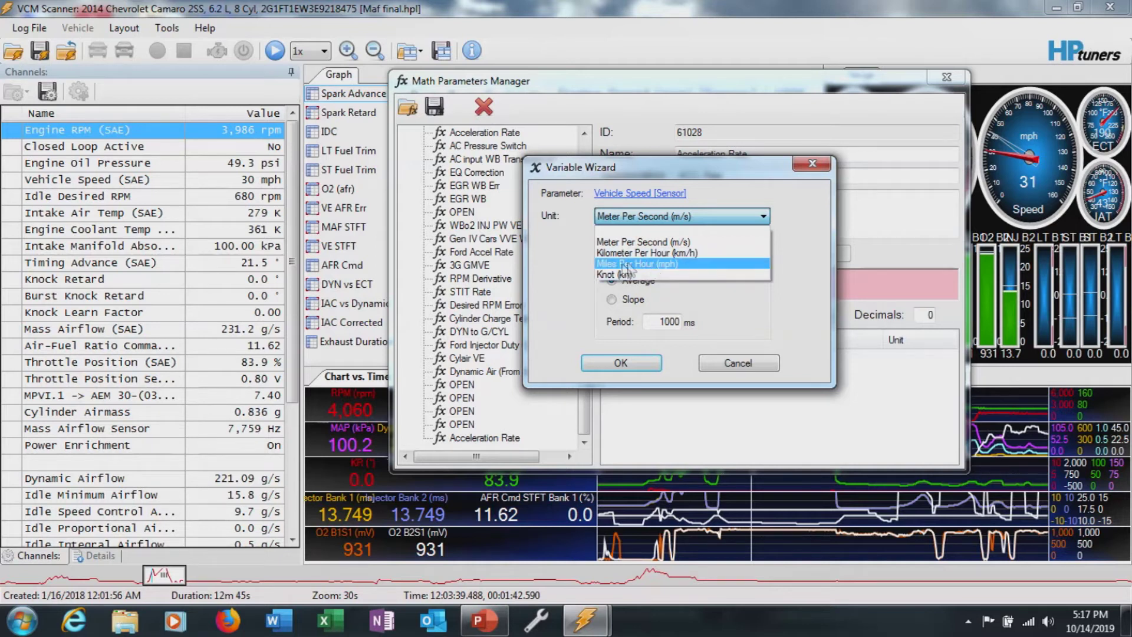
{"action": "left_click", "coordinate": [645, 263]}
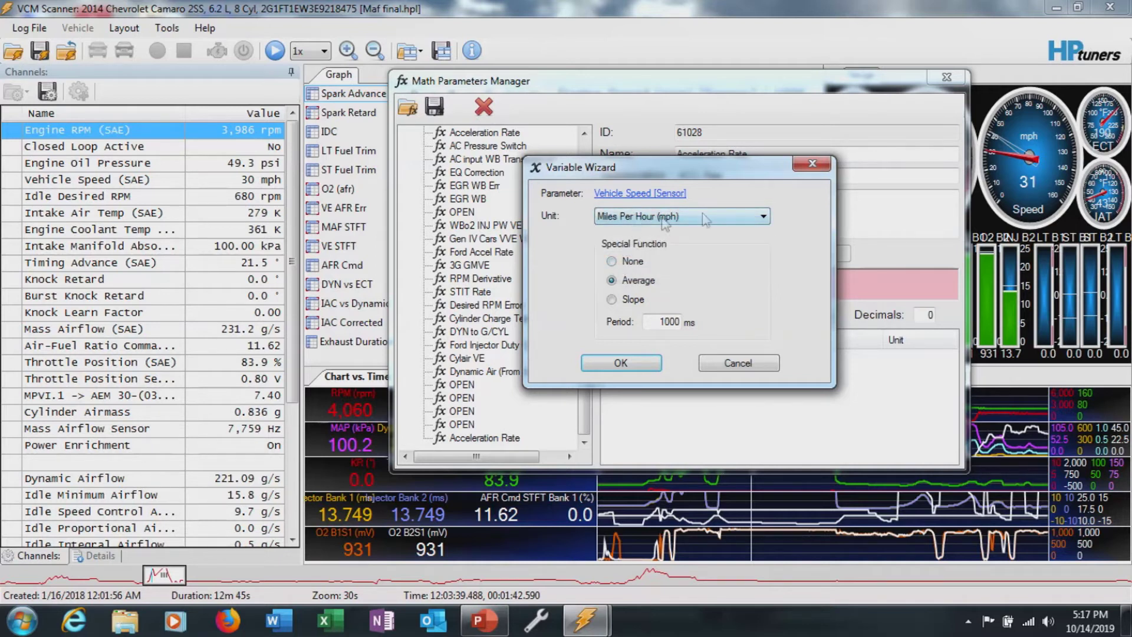
{"action": "left_click", "coordinate": [624, 362]}
- Make the averaging period -1000, wrap the term in parentheses, and append a trailing minus sign
{"action": "left_click", "coordinate": [767, 277]}
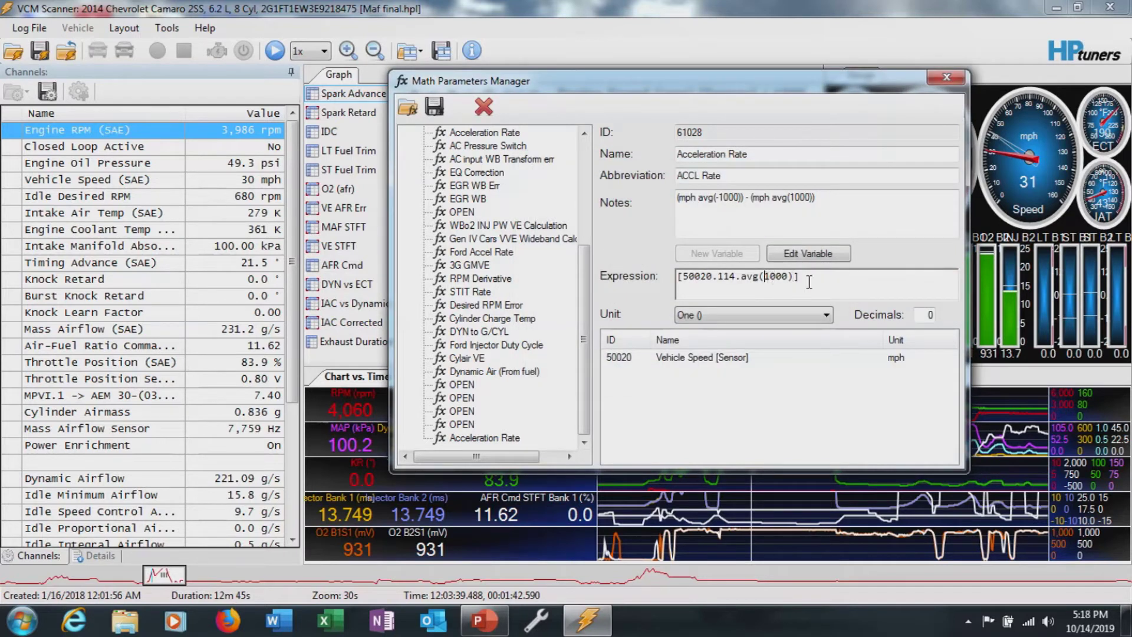
{"action": "type", "text": "-"}
{"action": "left_click", "coordinate": [825, 278]}
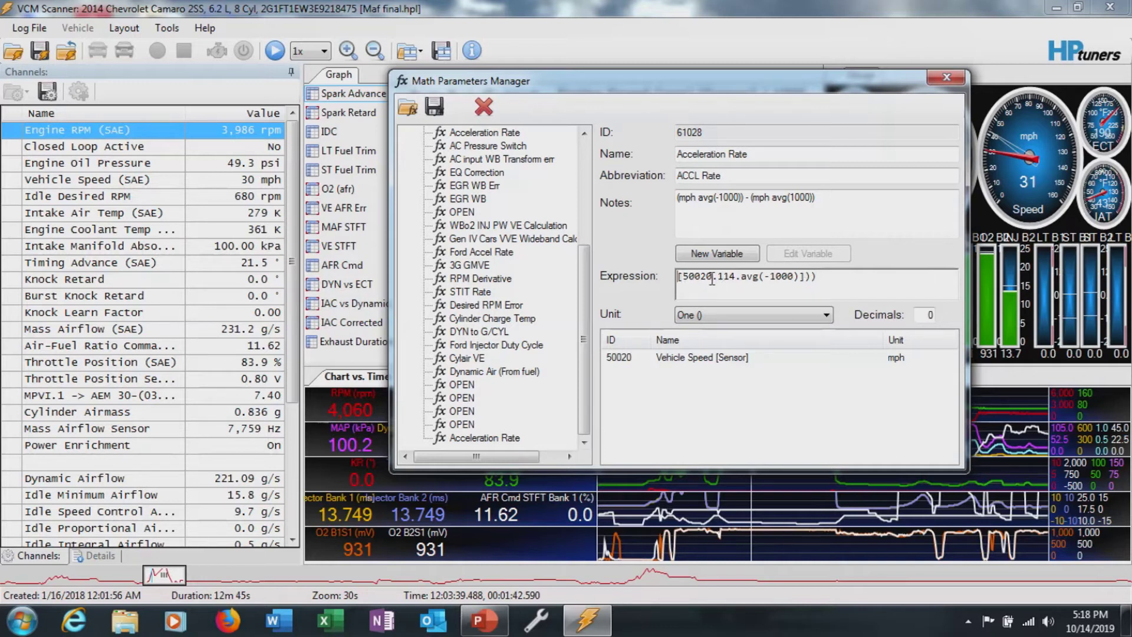
{"action": "left_click", "coordinate": [681, 278]}
{"action": "type", "text": "("}
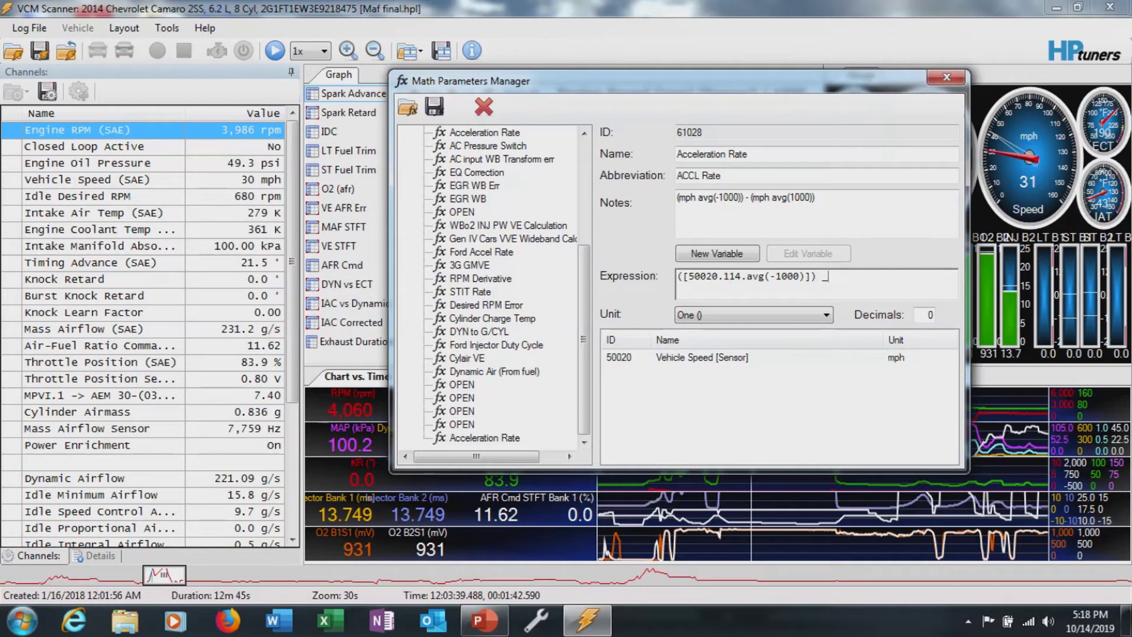
{"action": "type", "text": "-"}
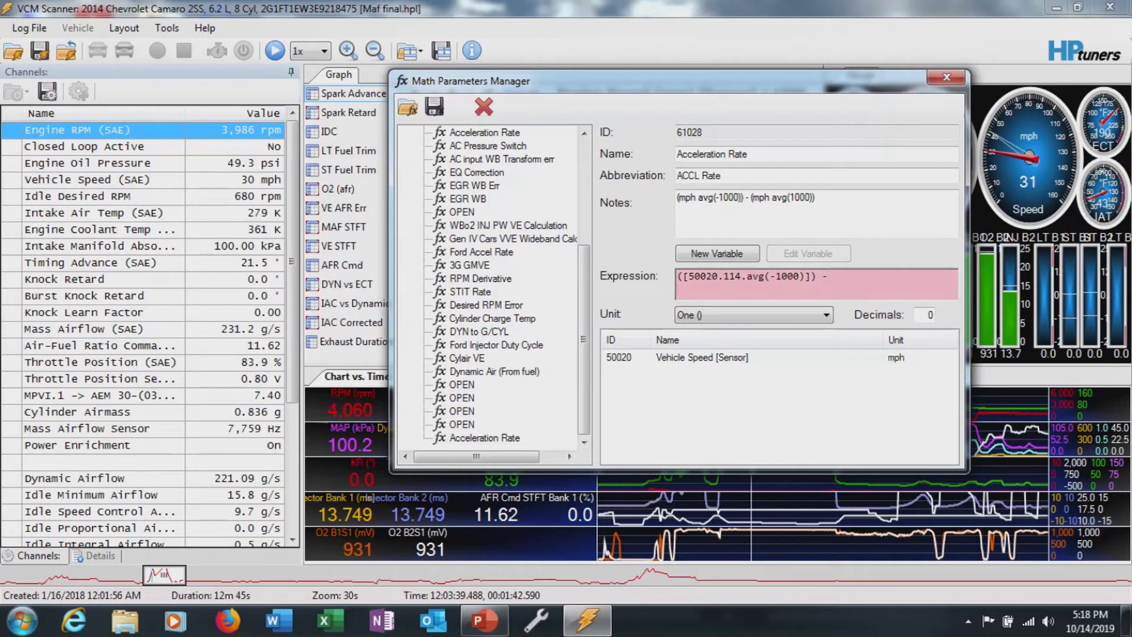
{"action": "left_click", "coordinate": [734, 255]}
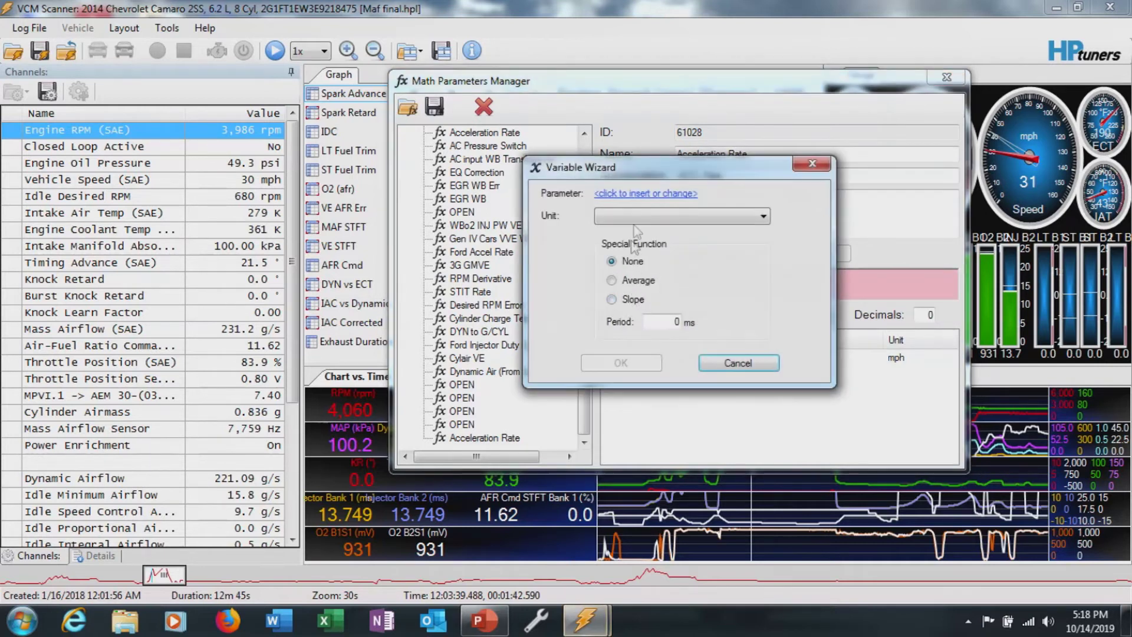
- Append a second Vehicle Speed (SAE) generic-sensor term, averaged over 1000 ms in mph
{"action": "left_click", "coordinate": [646, 195]}
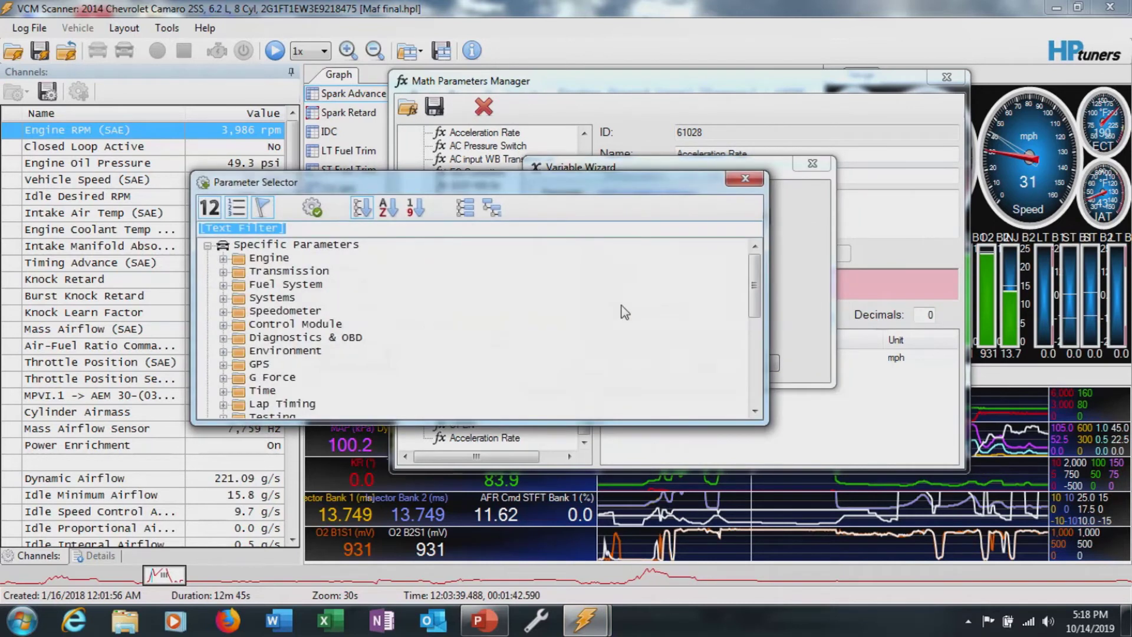
{"action": "type", "text": "veh"}
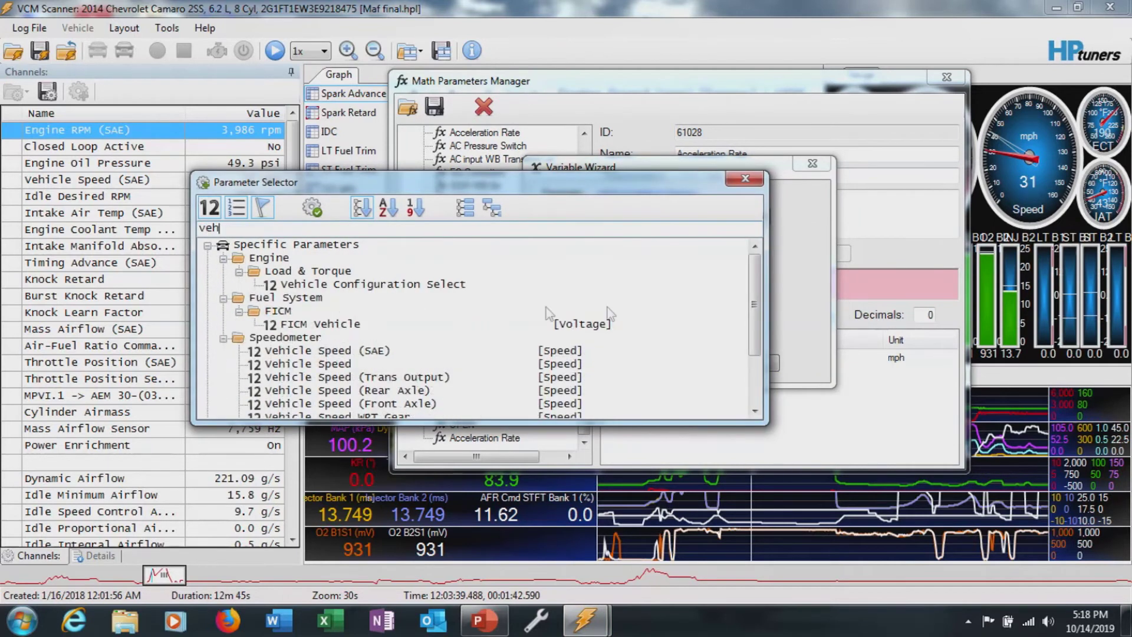
{"action": "double_click", "coordinate": [366, 350]}
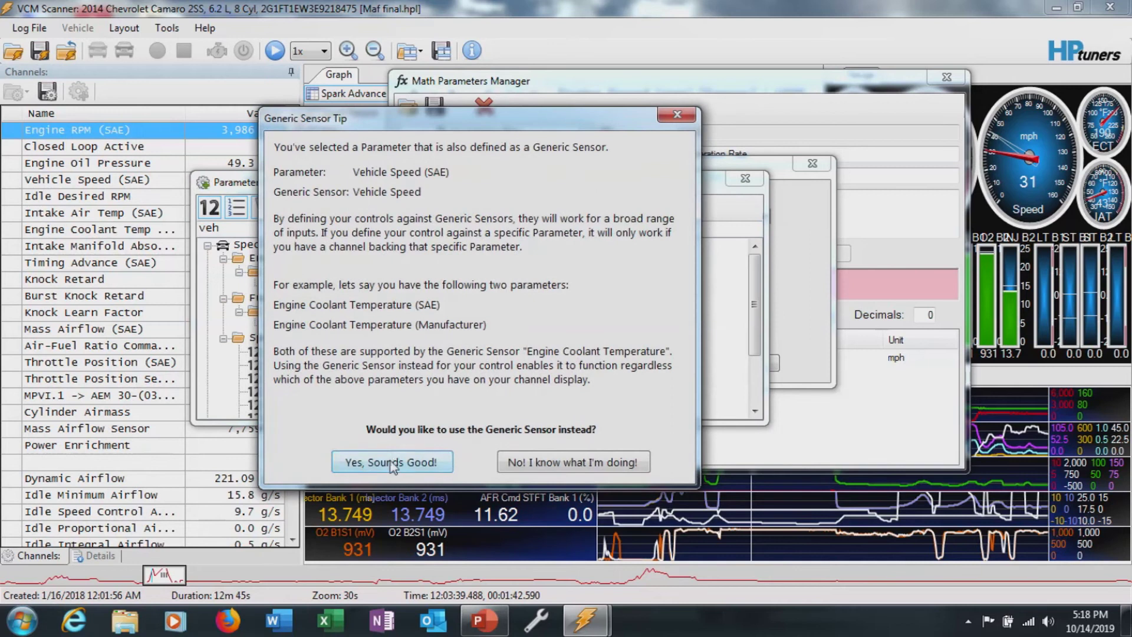
{"action": "left_click", "coordinate": [392, 462]}
{"action": "left_click", "coordinate": [613, 281]}
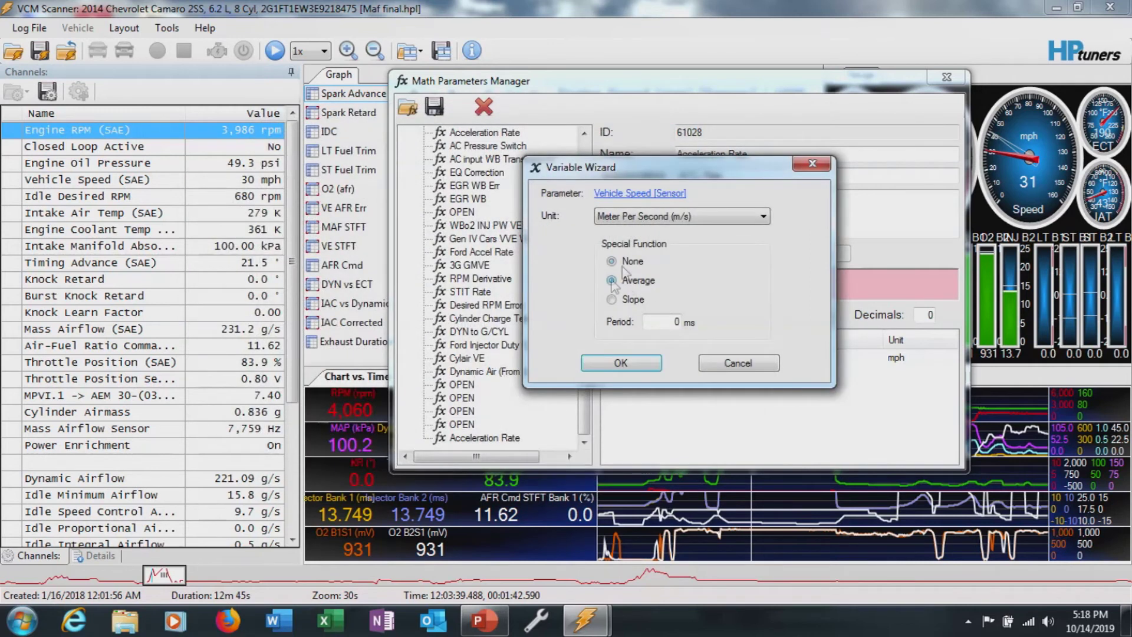
{"action": "left_click", "coordinate": [684, 216]}
{"action": "left_click", "coordinate": [671, 265]}
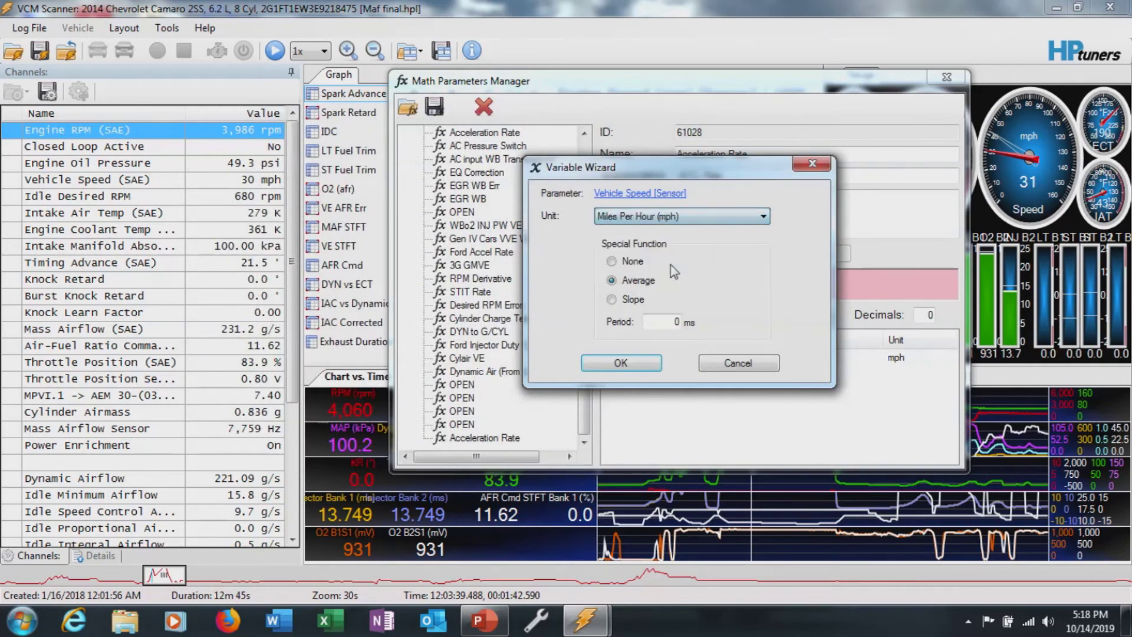
{"action": "left_click", "coordinate": [670, 319]}
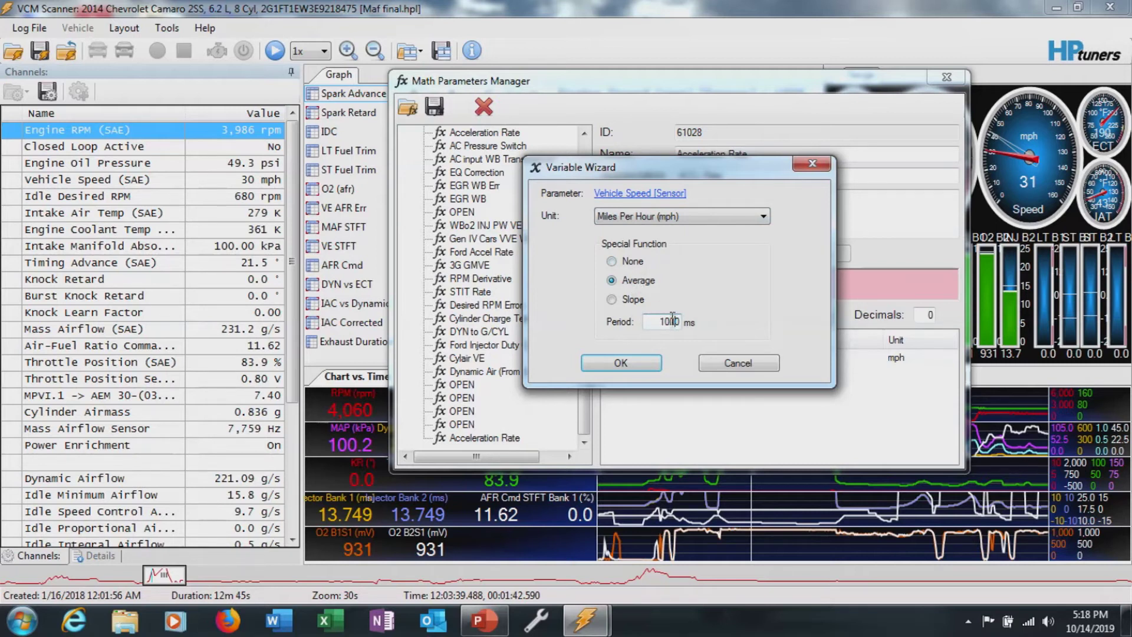
{"action": "left_click", "coordinate": [620, 361]}
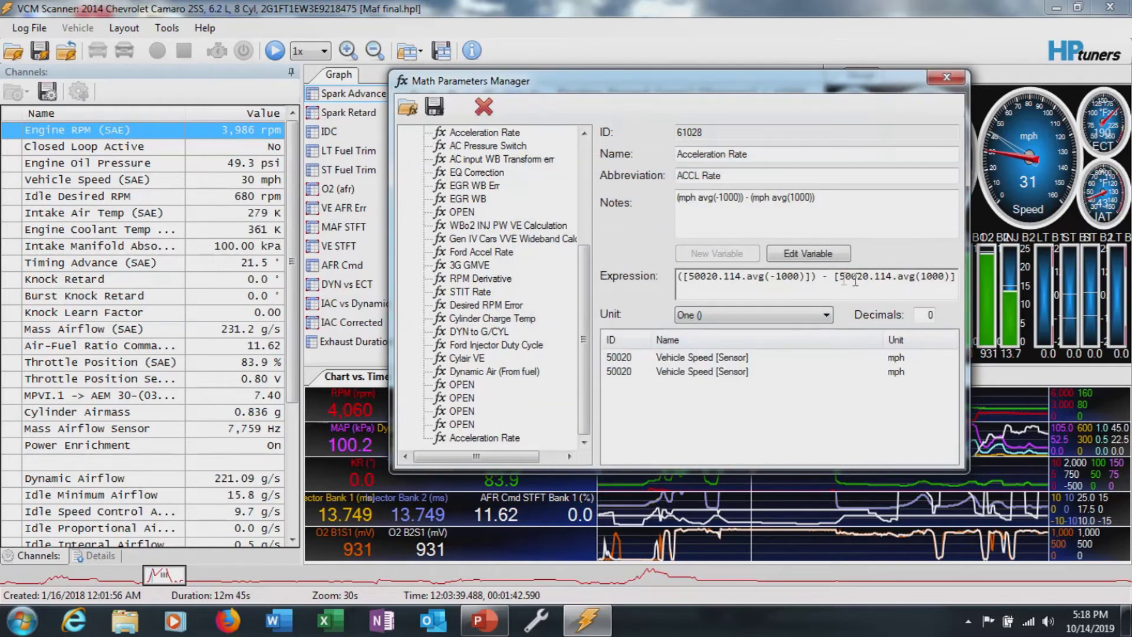
- Add an opening parenthesis before [50020.114.avg(1000)], then close the Math Parameters window
{"action": "left_click", "coordinate": [836, 277]}
{"action": "type", "text": "("}
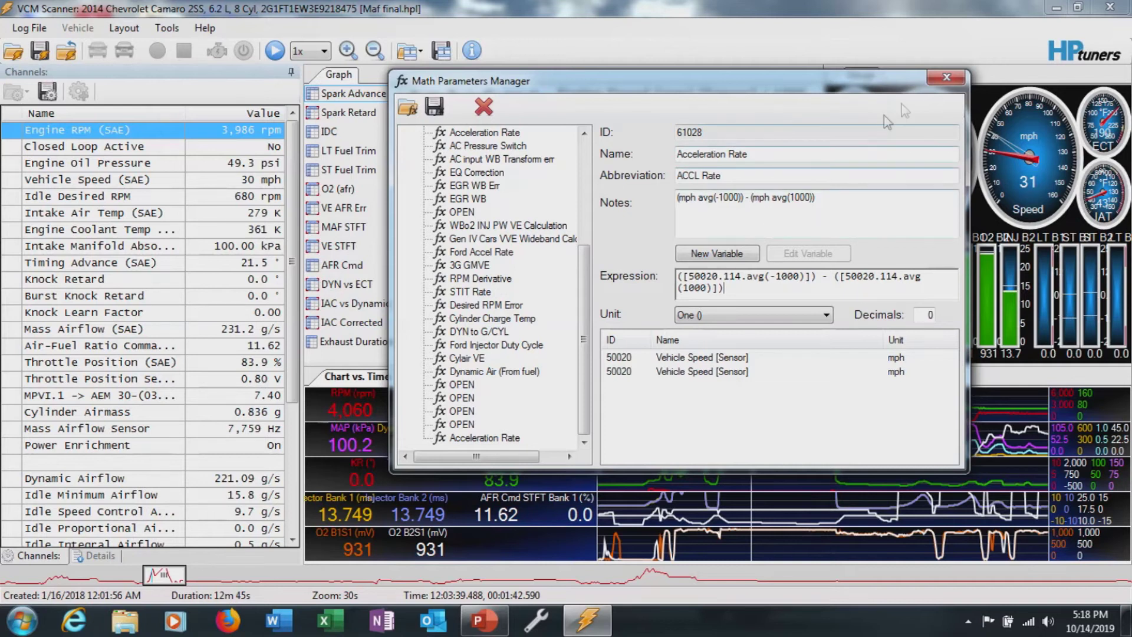
{"action": "left_click", "coordinate": [946, 77]}
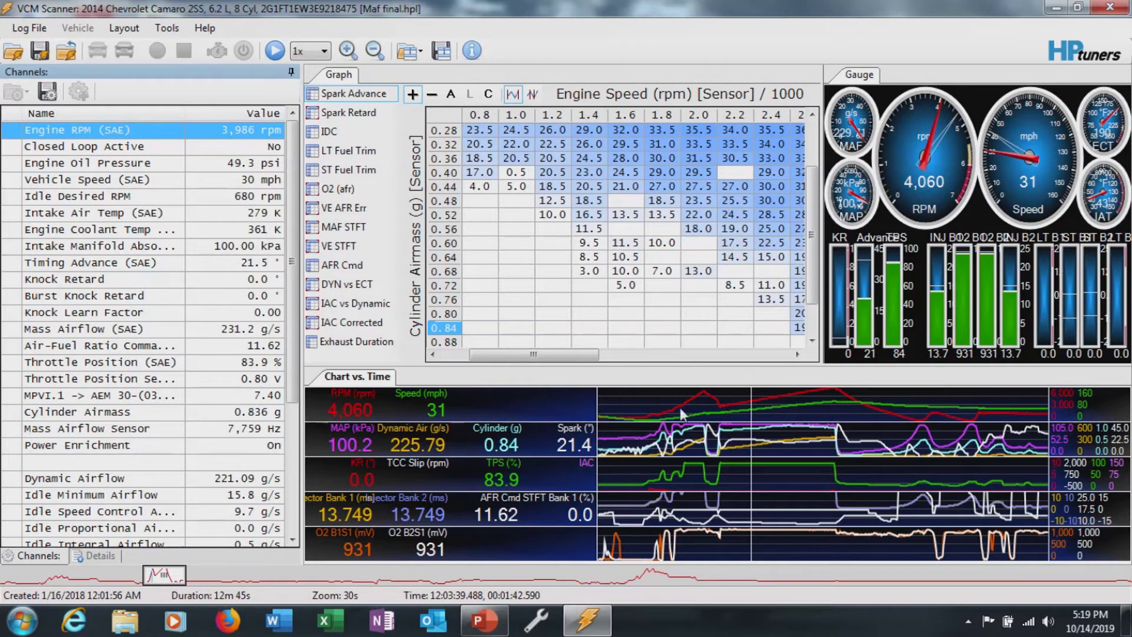
- In Charts Layout, add a Group 1 series using the Acceleration Rate math parameter
{"action": "right_click", "coordinate": [516, 402]}
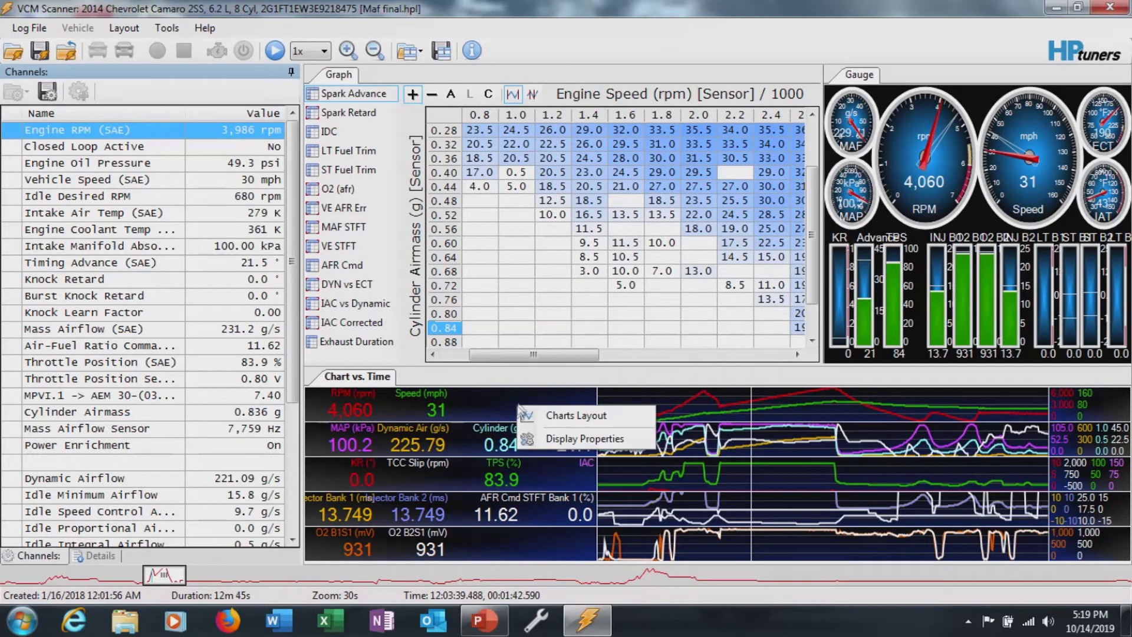
{"action": "left_click", "coordinate": [553, 416]}
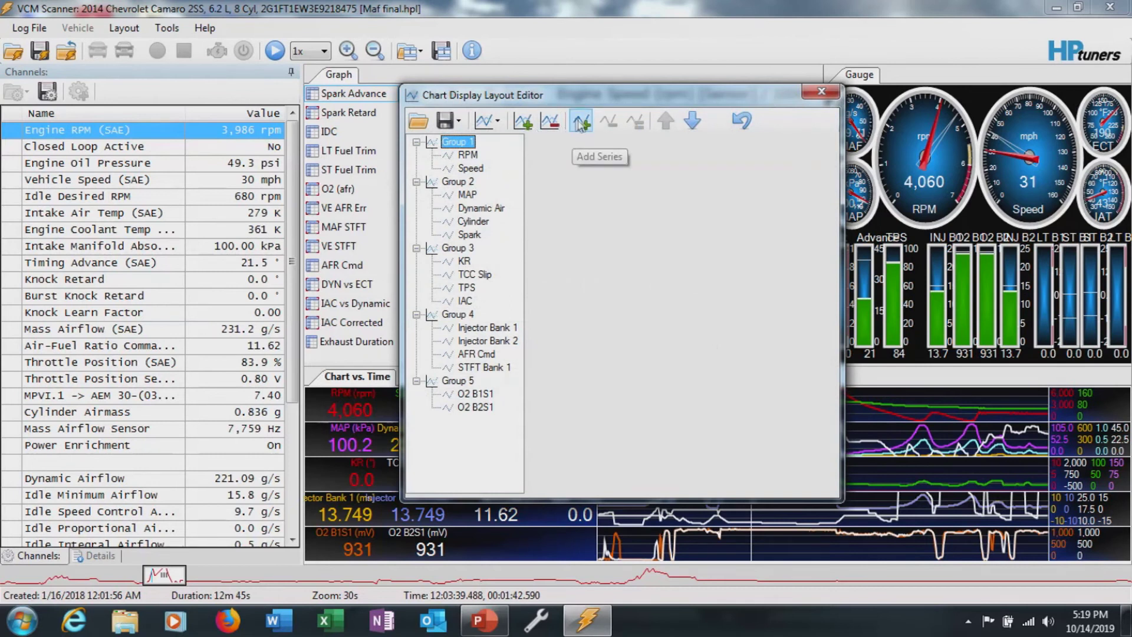
{"action": "left_click", "coordinate": [581, 122]}
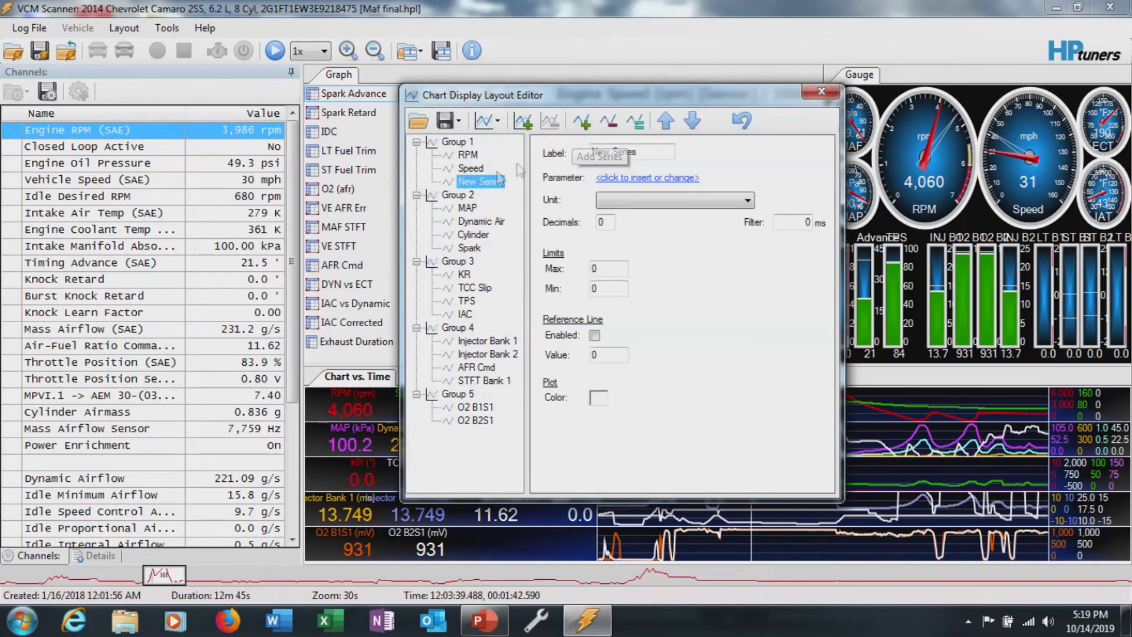
{"action": "left_click", "coordinate": [645, 178]}
{"action": "left_click_drag", "start_coordinate": [757, 264], "coordinate": [765, 389]}
{"action": "left_click", "coordinate": [222, 405]}
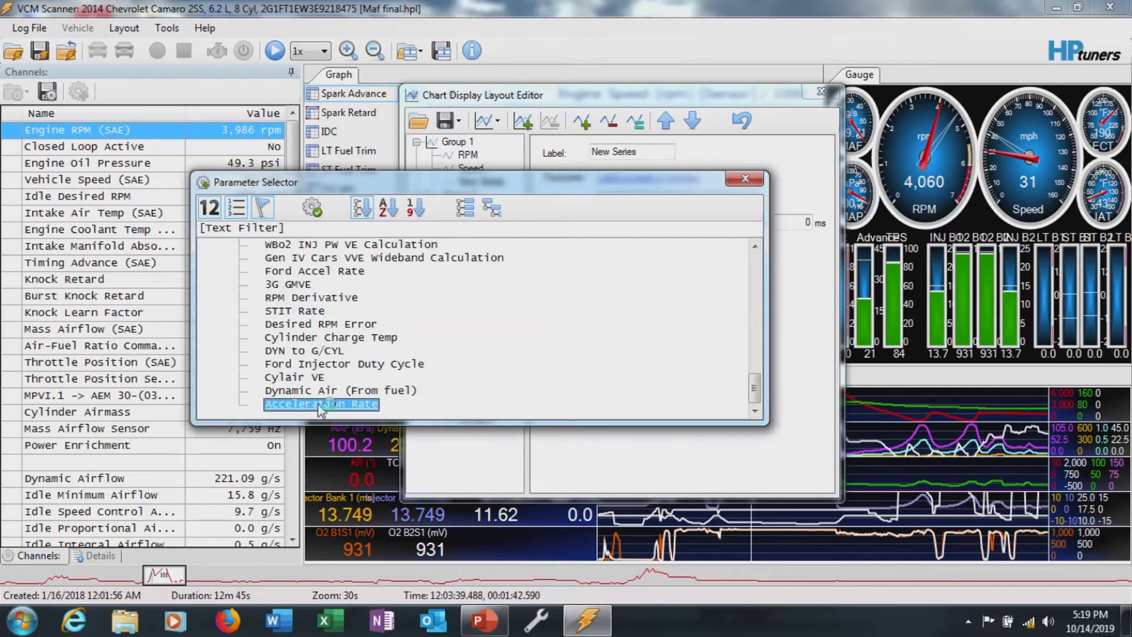
{"action": "double_click", "coordinate": [319, 405]}
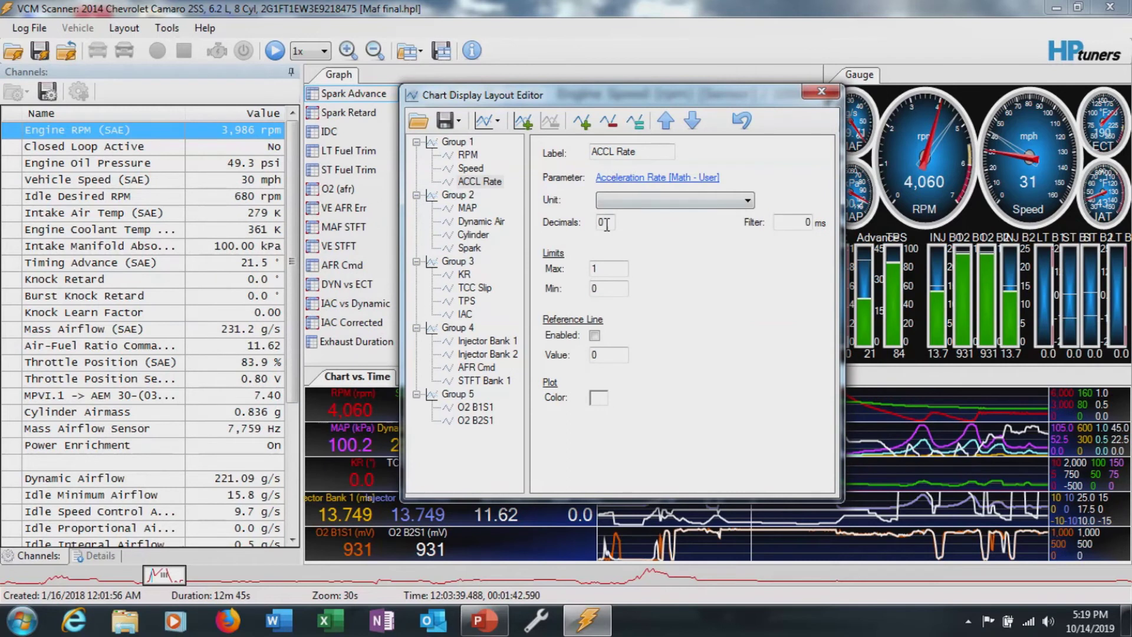
- Give the series 3 decimals, a maximum of 20 and a yellow plot colour
{"action": "left_click", "coordinate": [602, 223]}
{"action": "type", "text": "3"}
{"action": "left_click", "coordinate": [607, 269]}
{"action": "type", "text": "20"}
{"action": "left_click", "coordinate": [599, 402]}
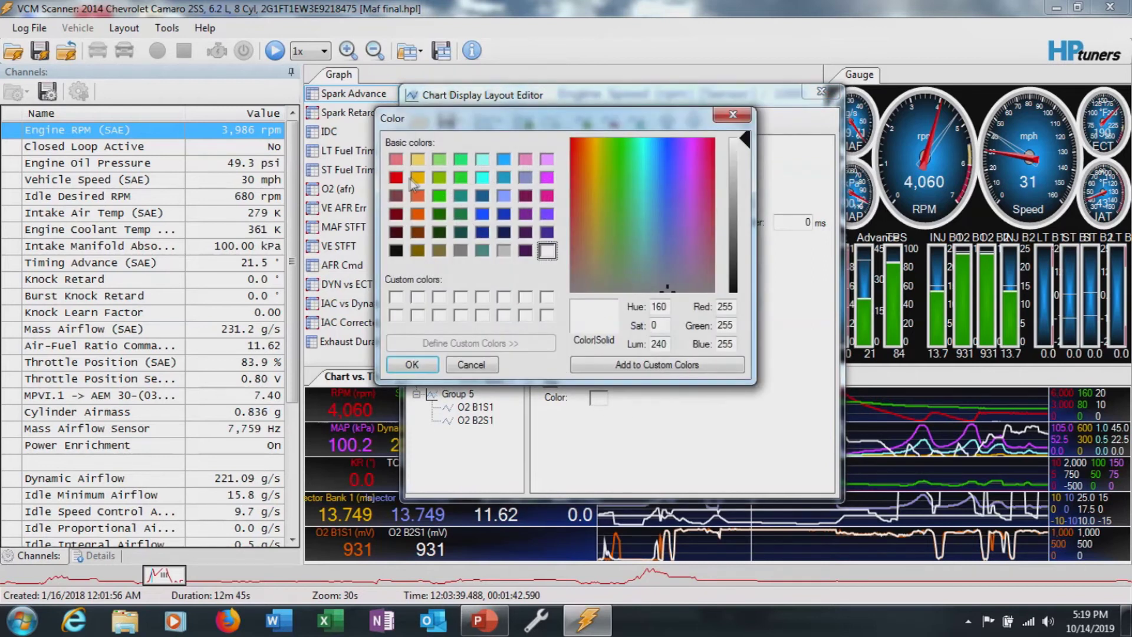
{"action": "left_click", "coordinate": [418, 178]}
{"action": "left_click", "coordinate": [412, 364]}
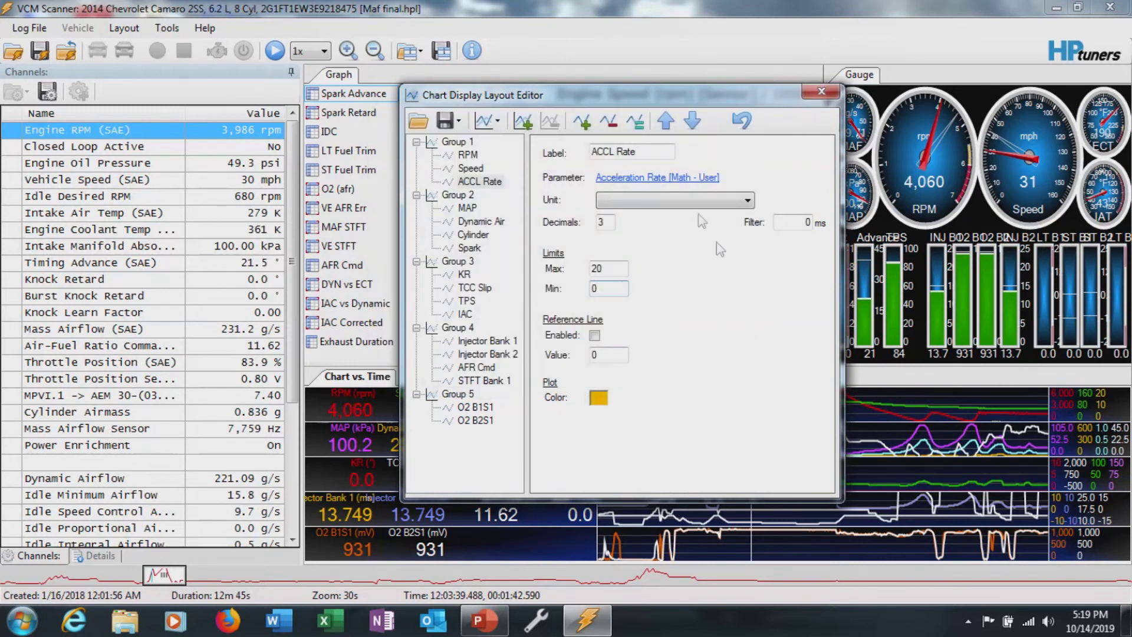
{"action": "left_click", "coordinate": [819, 93]}
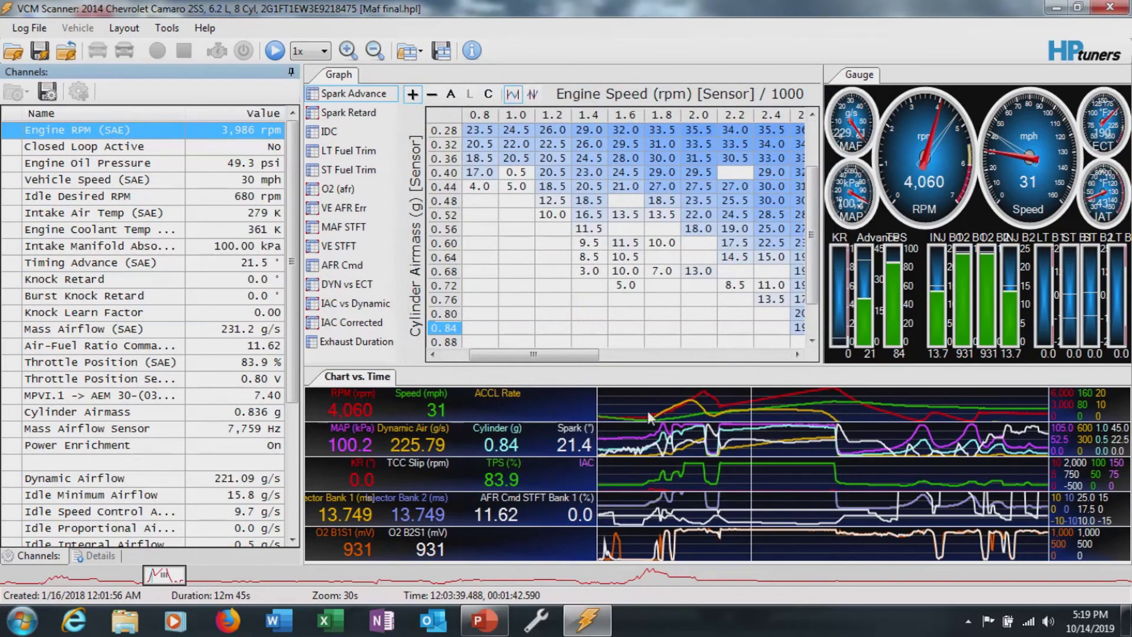
- Move the replay to the start of the acceleration and step forward three samples
{"action": "left_click_drag", "start_coordinate": [648, 418], "coordinate": [693, 417]}
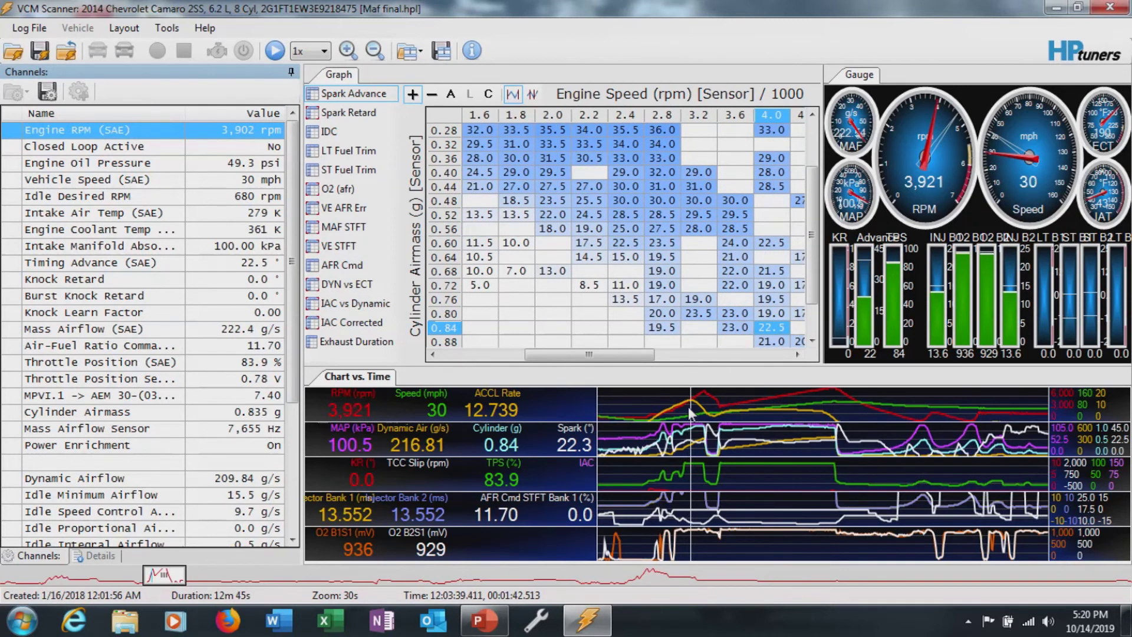
{"action": "key", "text": "Right"}
{"action": "key", "text": "Right"}
{"action": "key", "text": "Right"}
{"action": "key", "text": "Right"}
{"action": "key", "text": "Right"}
{"action": "key", "text": "Right"}
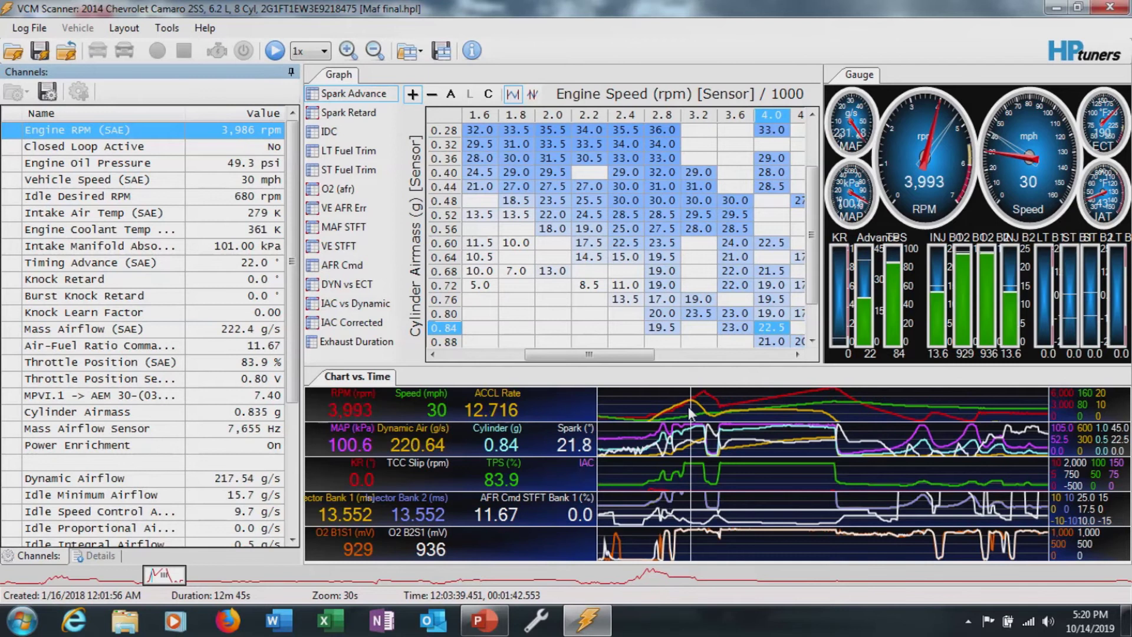
{"action": "key", "text": "Right"}
{"action": "key", "text": "Right"}
{"action": "key", "text": "Right"}
{"action": "key", "text": "Right"}
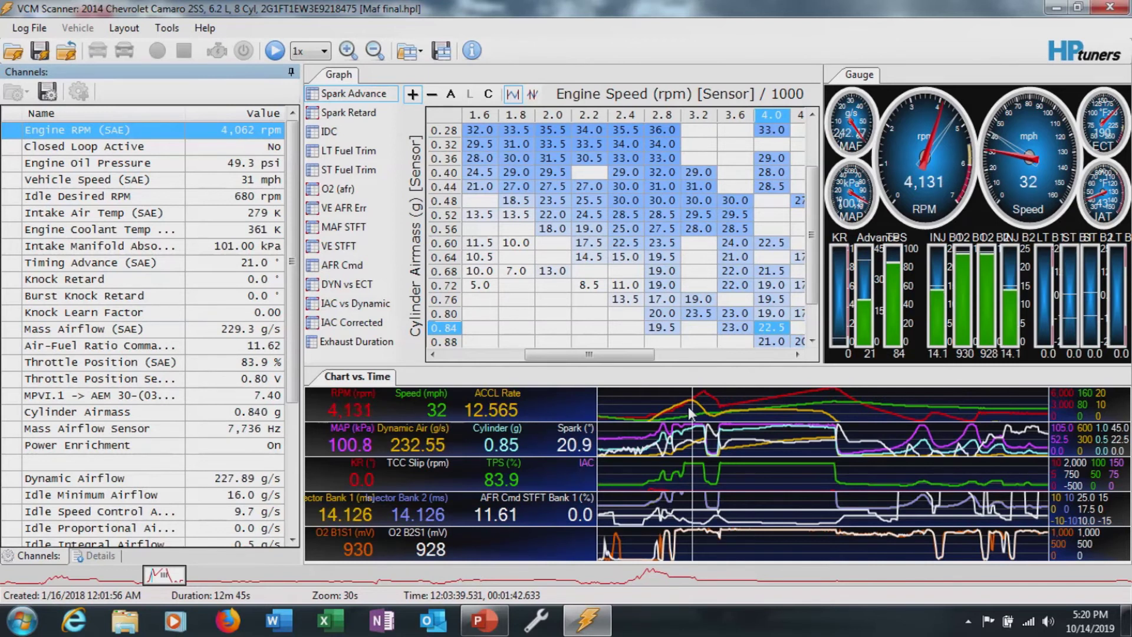
{"action": "key", "text": "Right"}
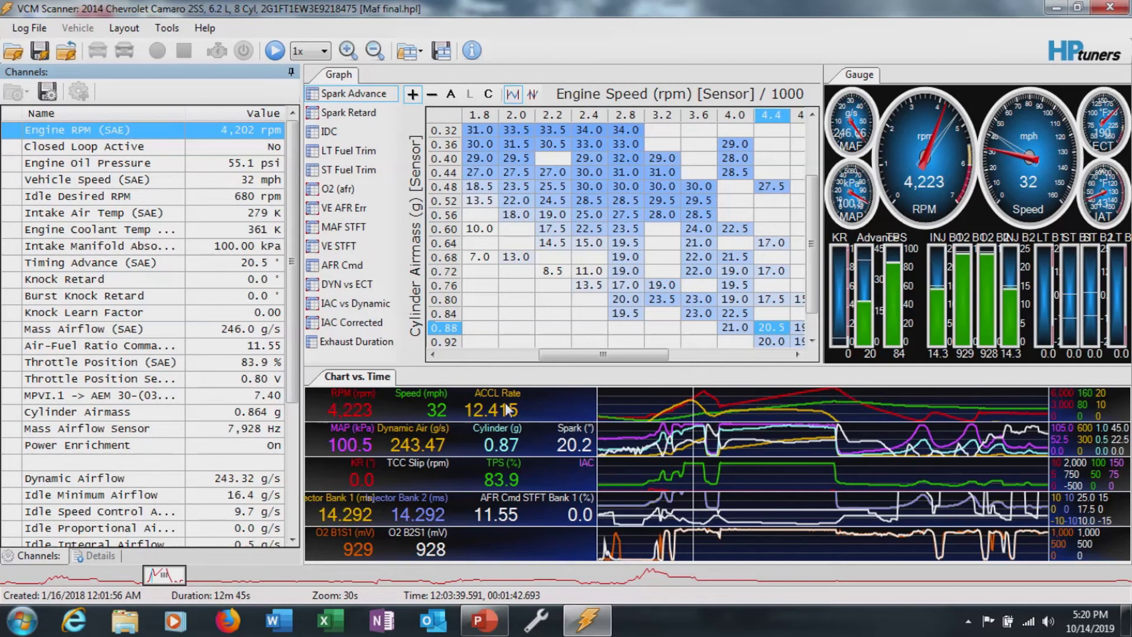
- Scrub the replay through the pull, with ACCL Rate reaching 6.381 at 89 mph
{"action": "left_click_drag", "start_coordinate": [708, 403], "coordinate": [819, 404]}
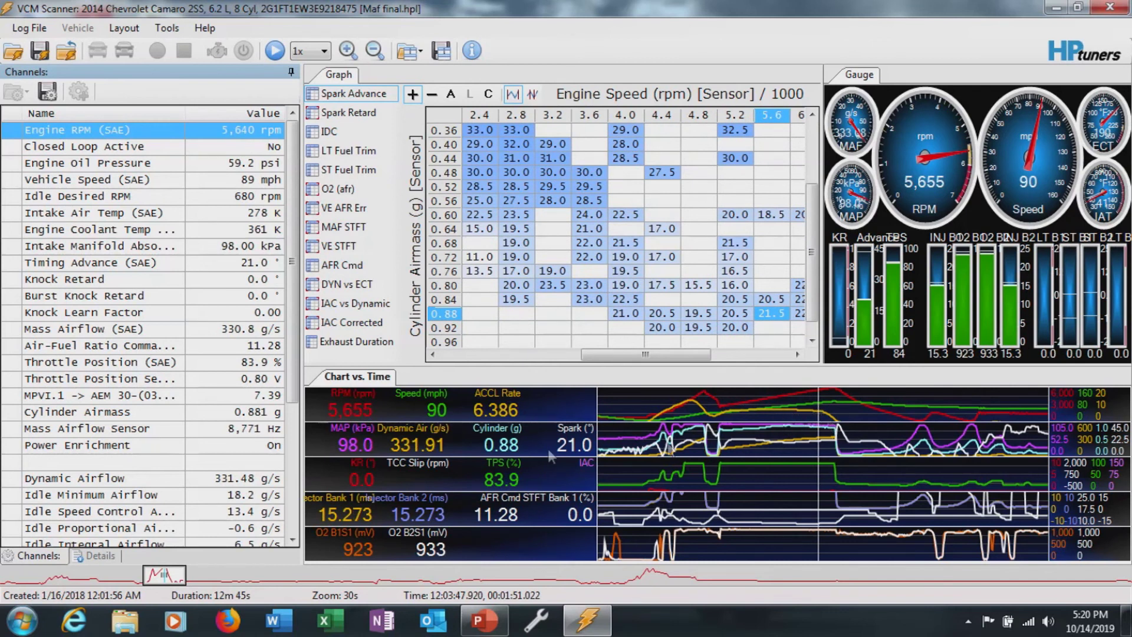
{"action": "left_click", "coordinate": [654, 422]}
{"action": "left_click", "coordinate": [823, 426]}
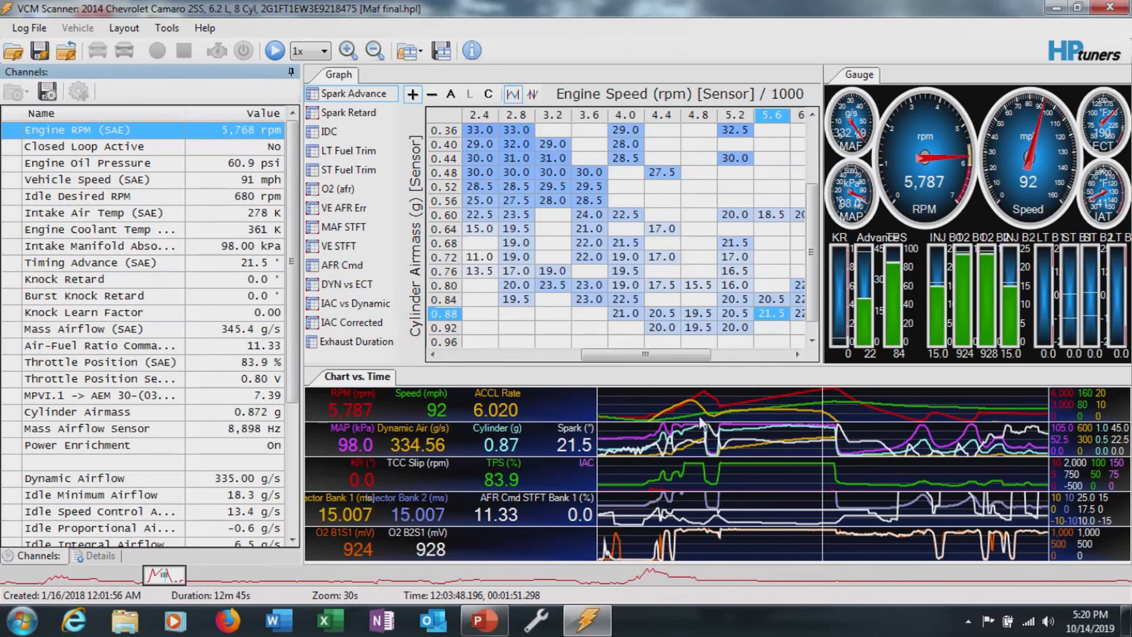
{"action": "left_click", "coordinate": [669, 433]}
{"action": "left_click", "coordinate": [660, 433]}
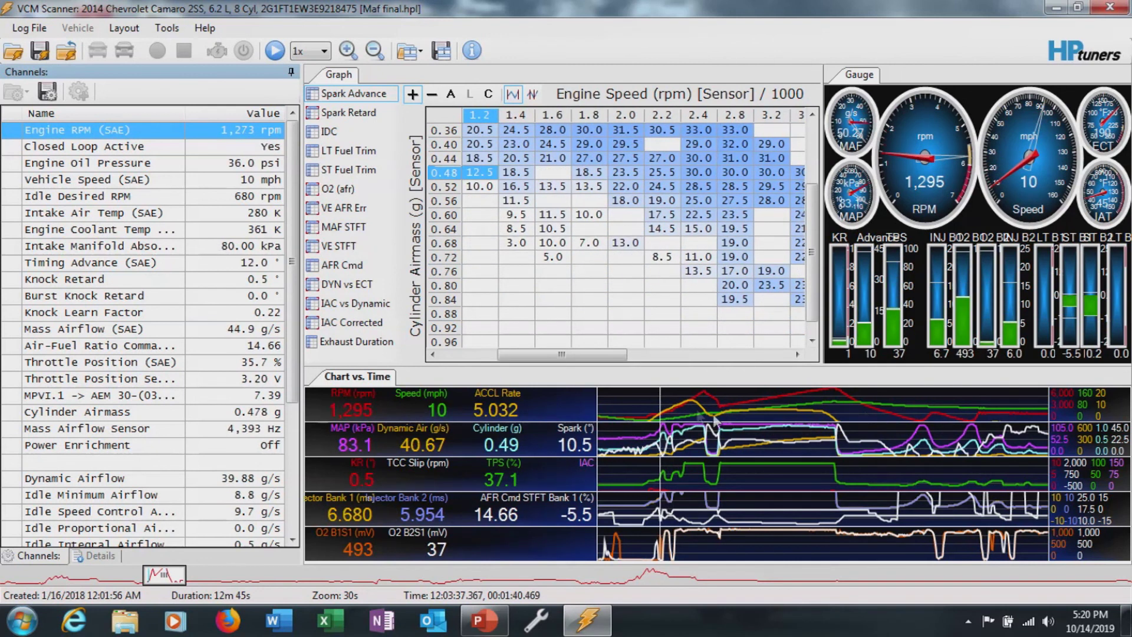
{"action": "left_click", "coordinate": [687, 407]}
{"action": "left_click", "coordinate": [698, 415]}
{"action": "left_click_drag", "start_coordinate": [697, 414], "coordinate": [816, 413]}
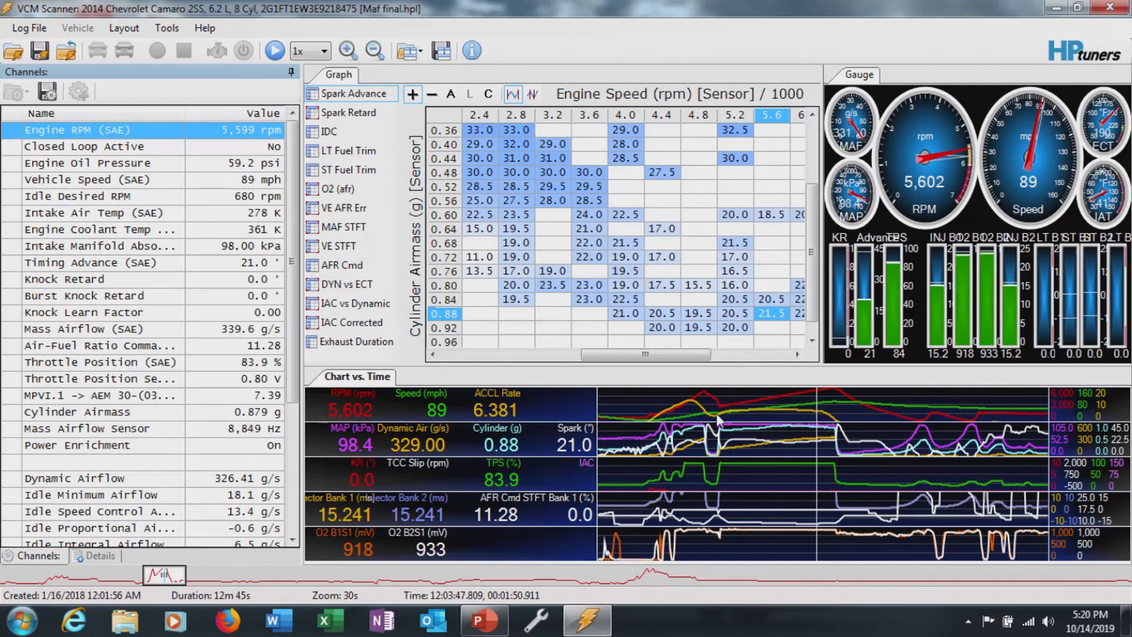
- Move the replay back to about 12:03:39, where ACCL Rate reads 12.467 at 27 mph
{"action": "left_click_drag", "start_coordinate": [719, 419], "coordinate": [694, 414]}
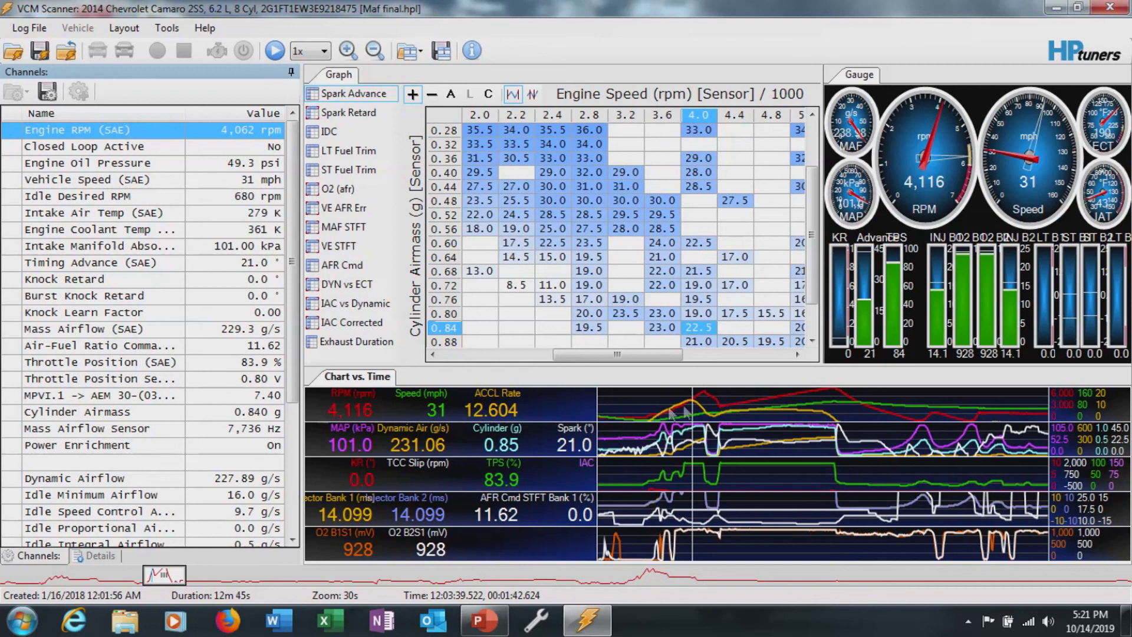
{"action": "mouse_move", "coordinate": [685, 411]}
{"action": "left_mouse_down"}
{"action": "mouse_move", "coordinate": [676, 419]}
{"action": "mouse_move", "coordinate": [692, 409]}
{"action": "left_mouse_up"}
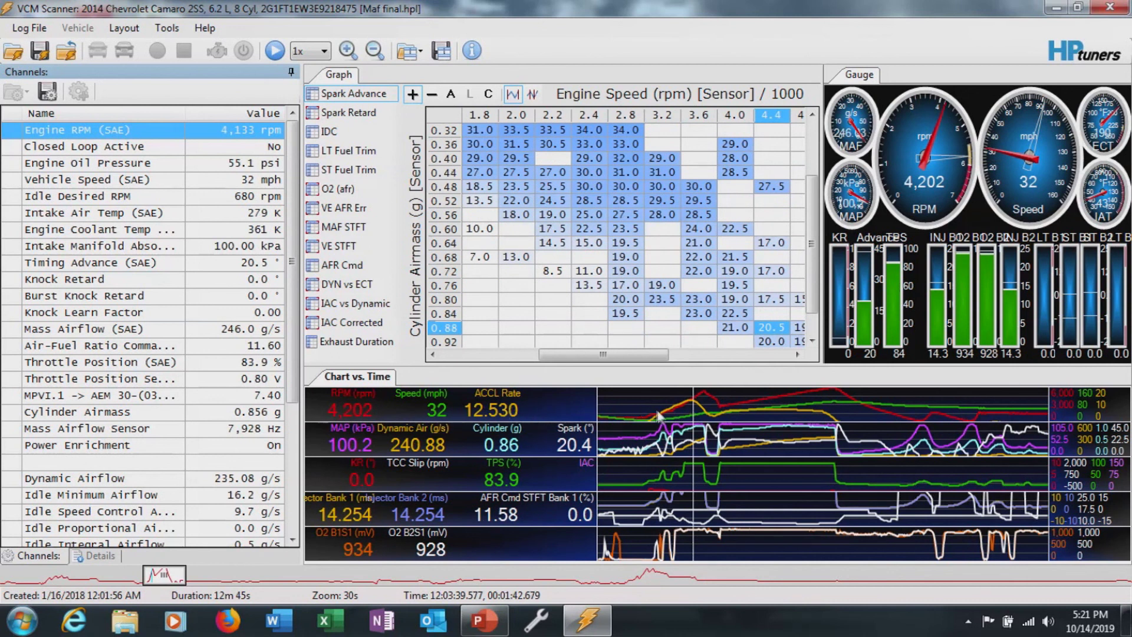
{"action": "left_click", "coordinate": [688, 416]}
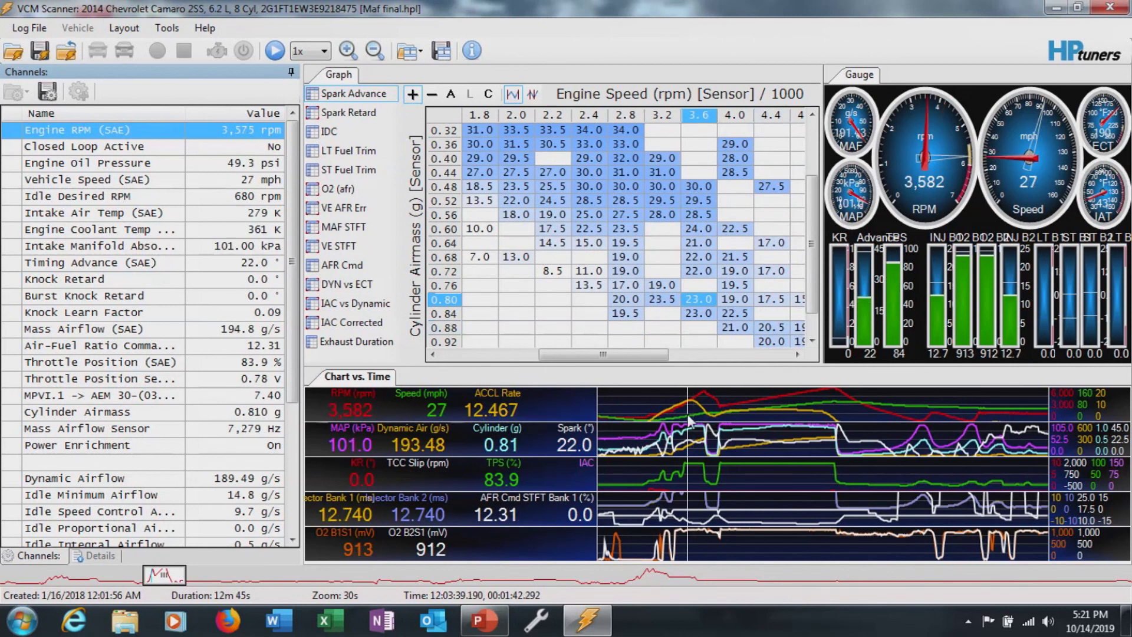